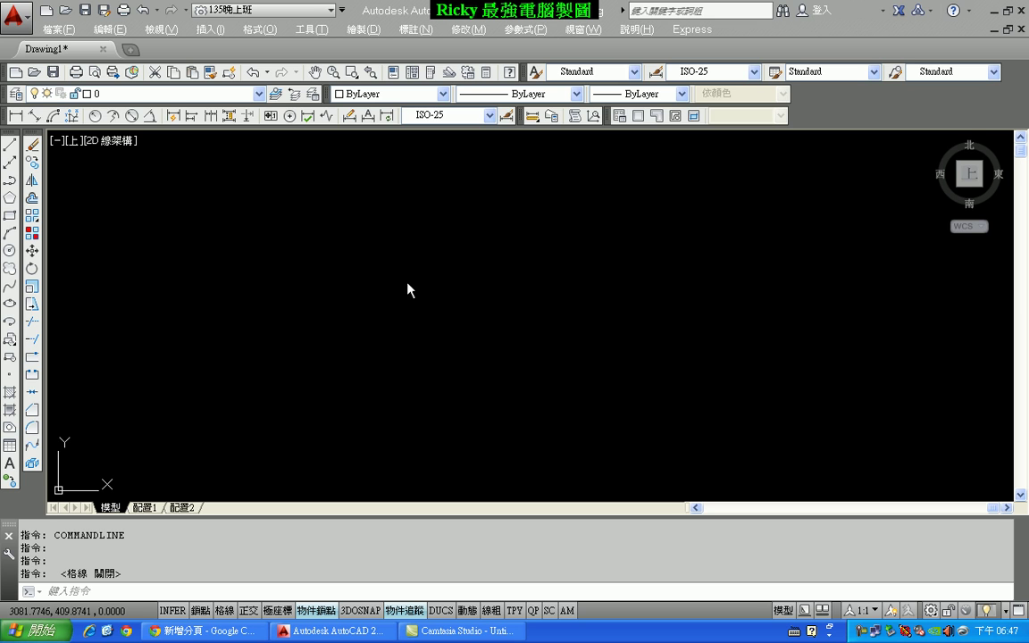
Open the C_Match-Properties1 and C_Match-Properties2 drawings together from the Select File dialog.
click(36, 73)
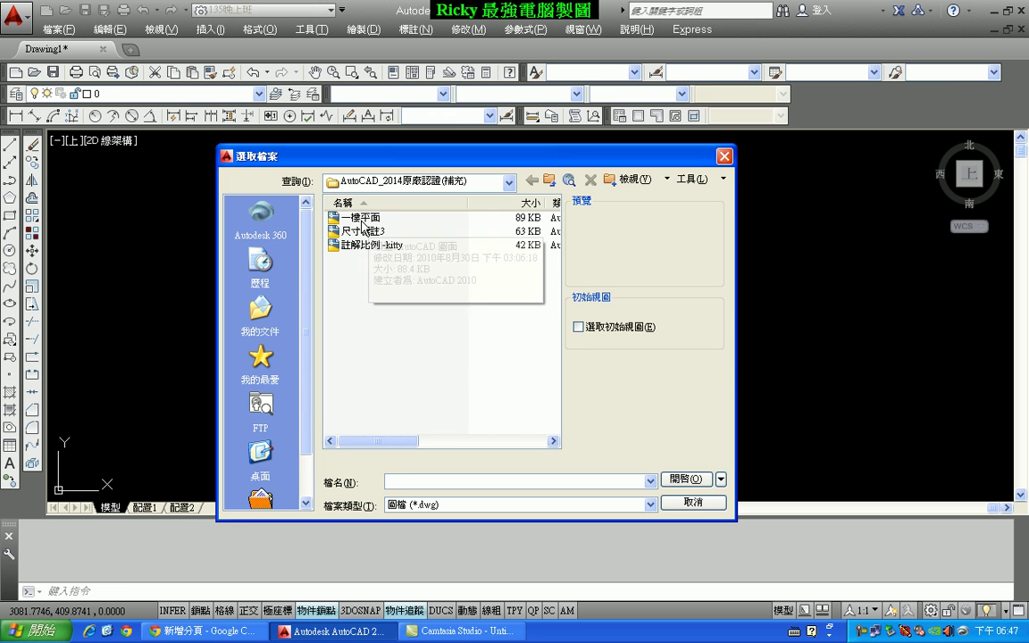
click(684, 504)
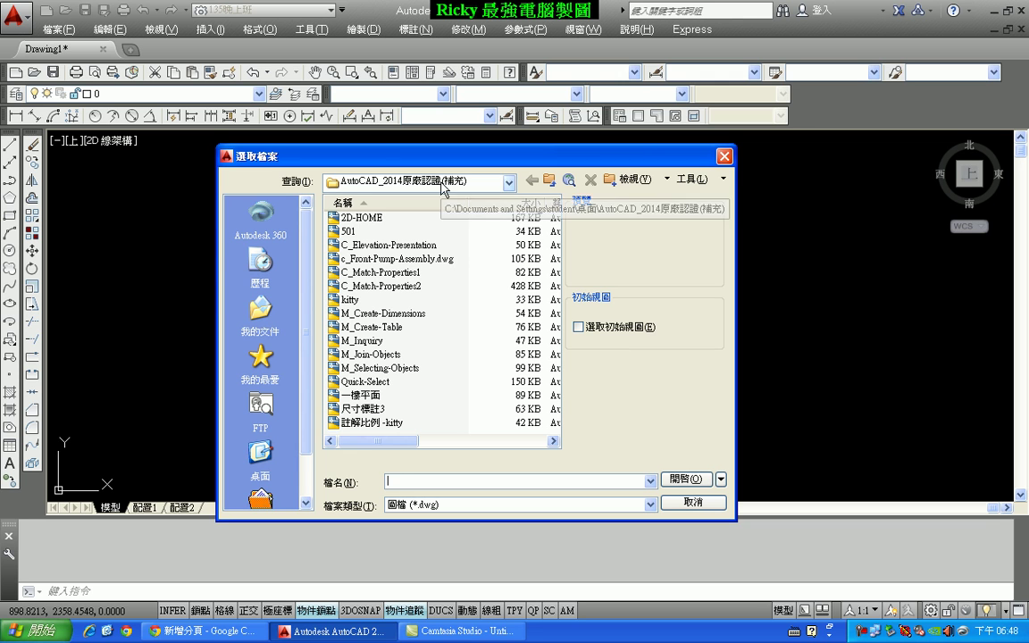
click(399, 273)
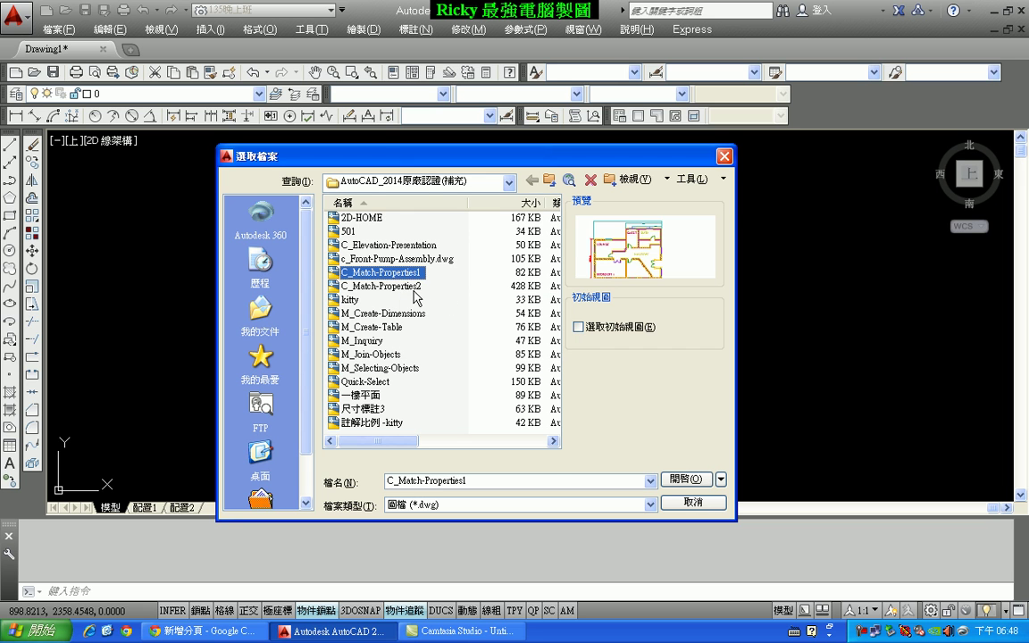
ctrl+click(413, 288)
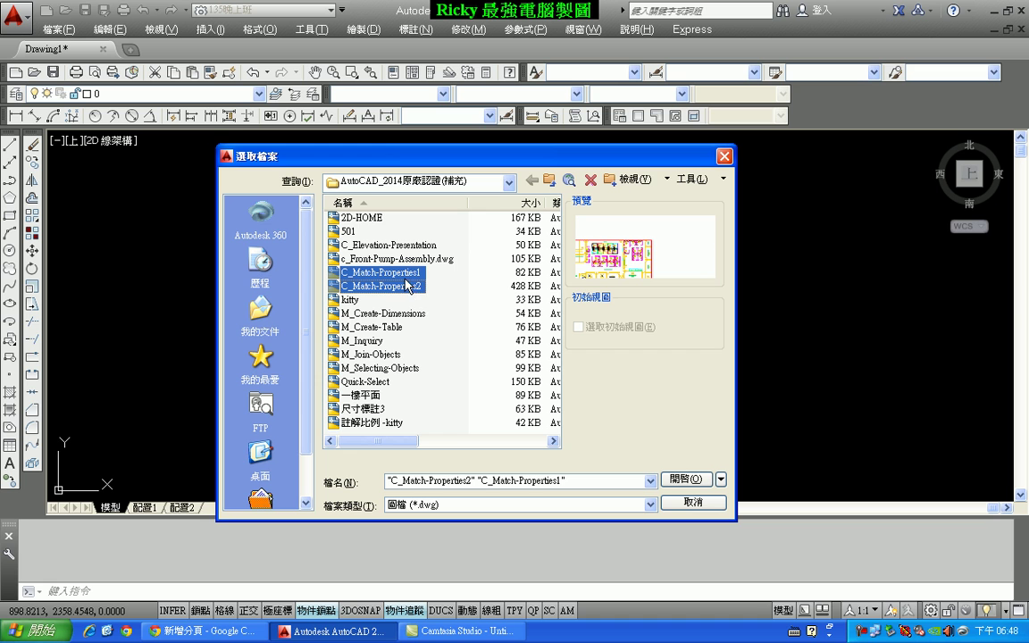
click(686, 478)
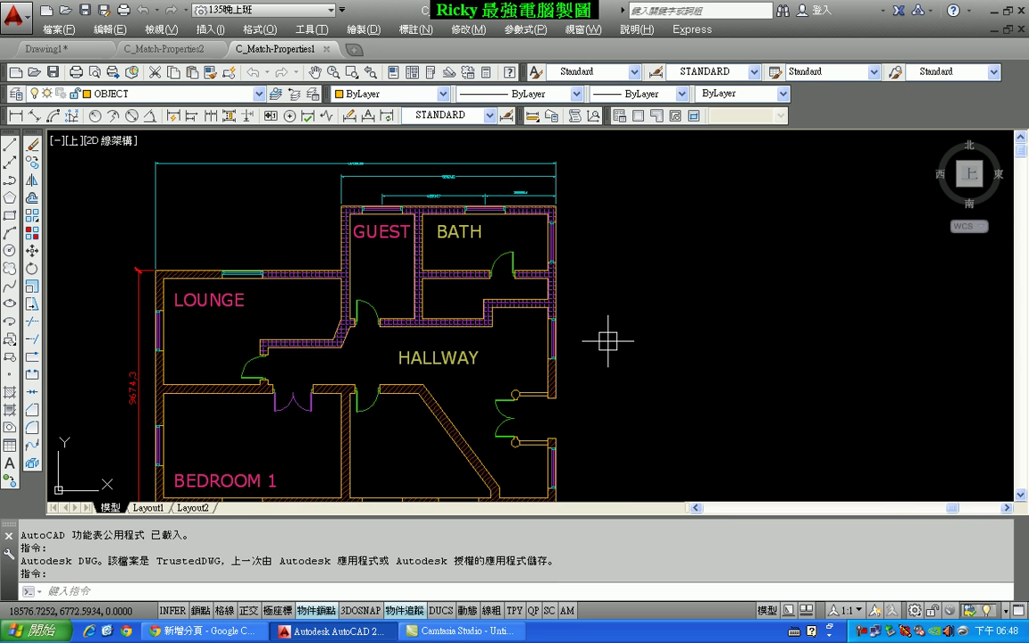
scroll(606, 340, down, 3)
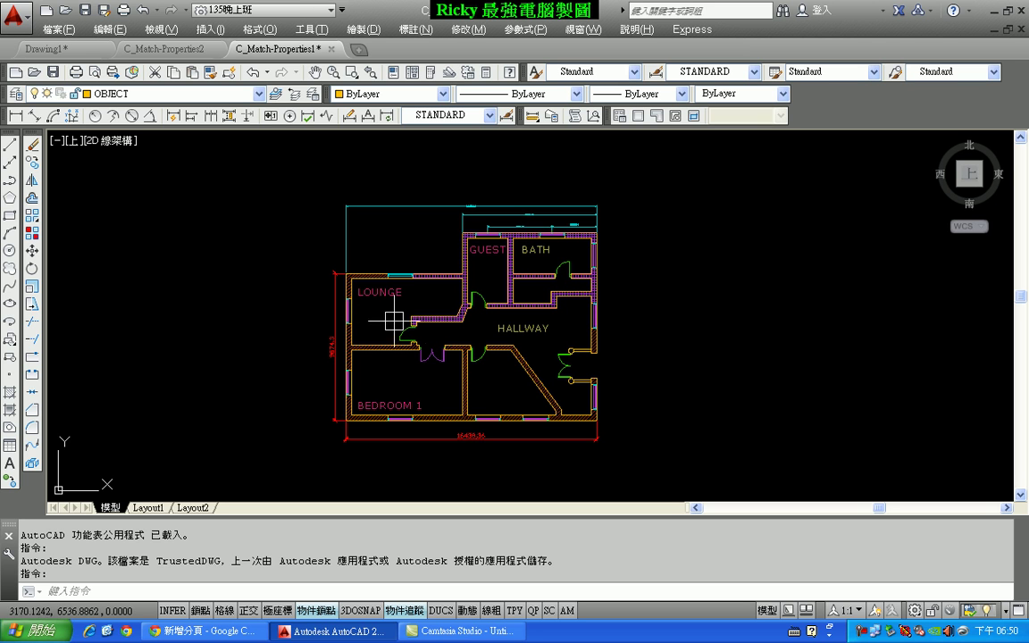
scroll(420, 314, up, 2)
mouse_move(437, 275)
middle_down()
mouse_move(422, 330)
mouse_move(426, 314)
middle_up()
click(265, 328)
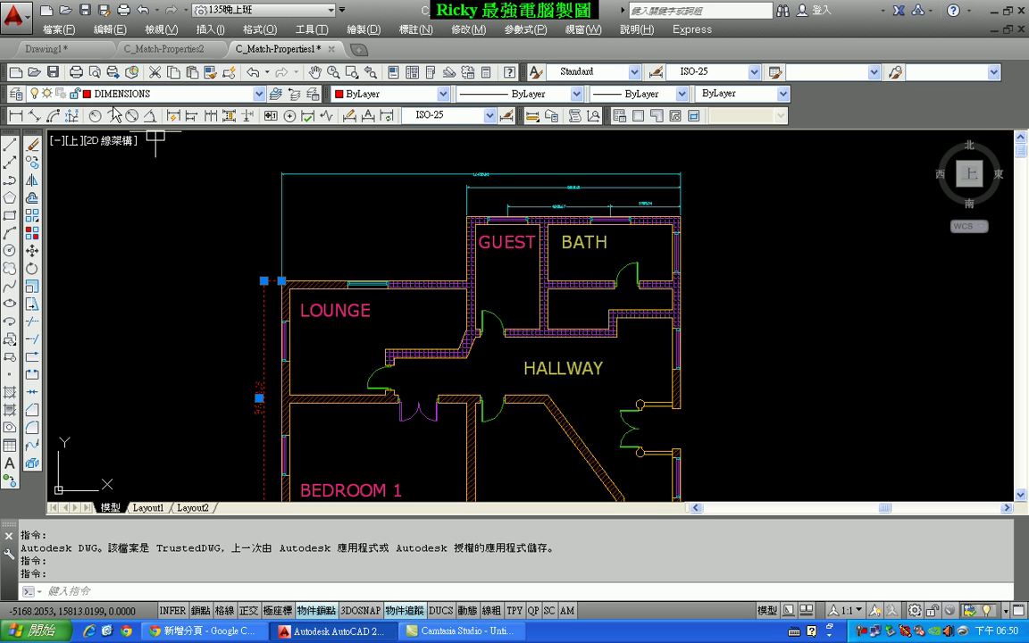
scroll(245, 257, up, 1)
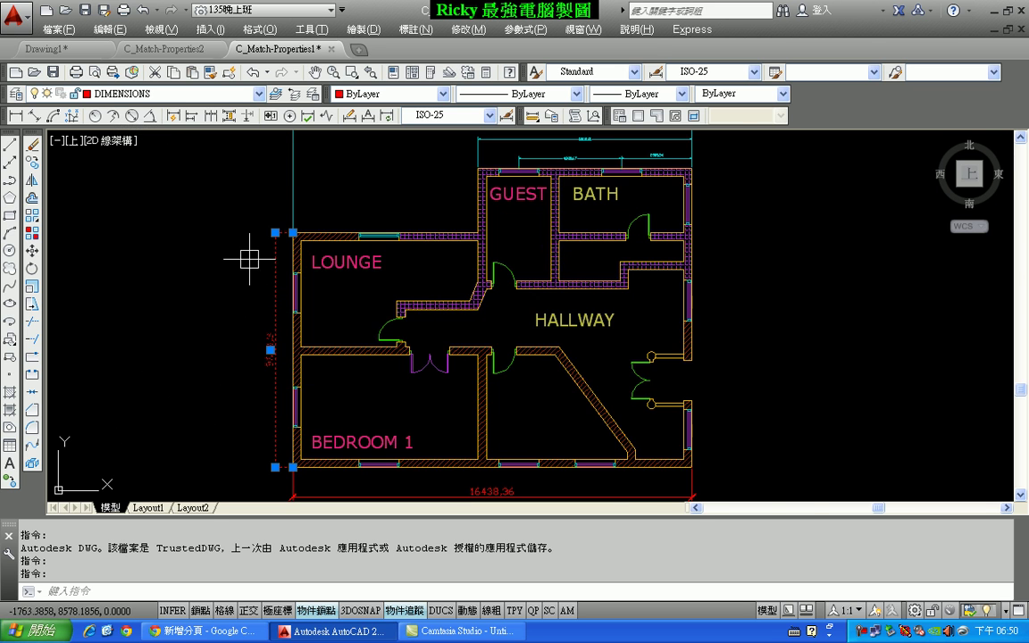
scroll(297, 268, up, 2)
scroll(299, 230, up, 4)
key(Escape)
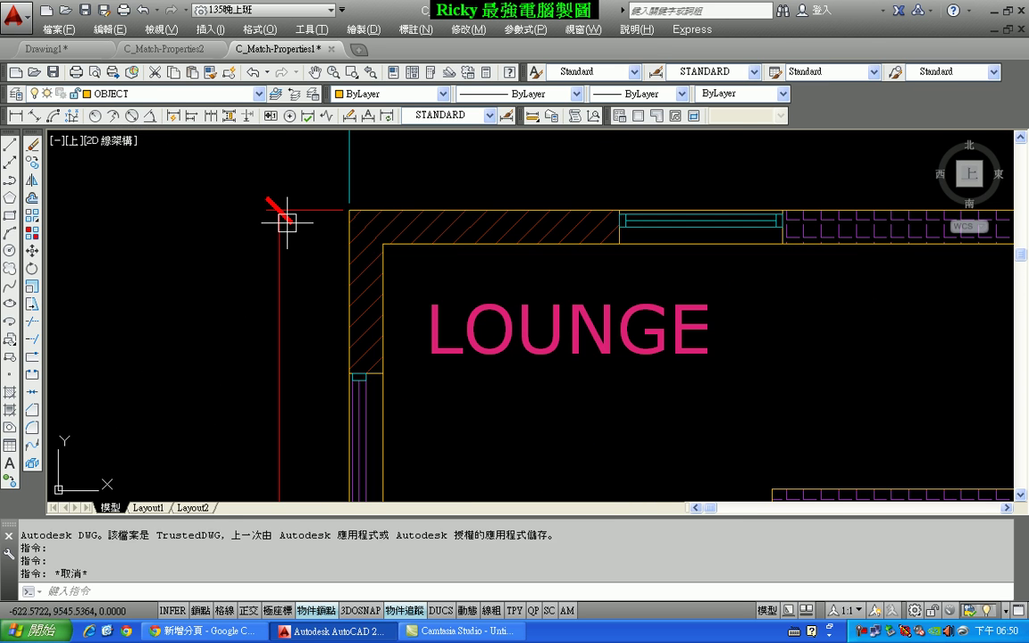
scroll(282, 217, down, 4)
scroll(282, 420, up, 4)
scroll(299, 361, down, 6)
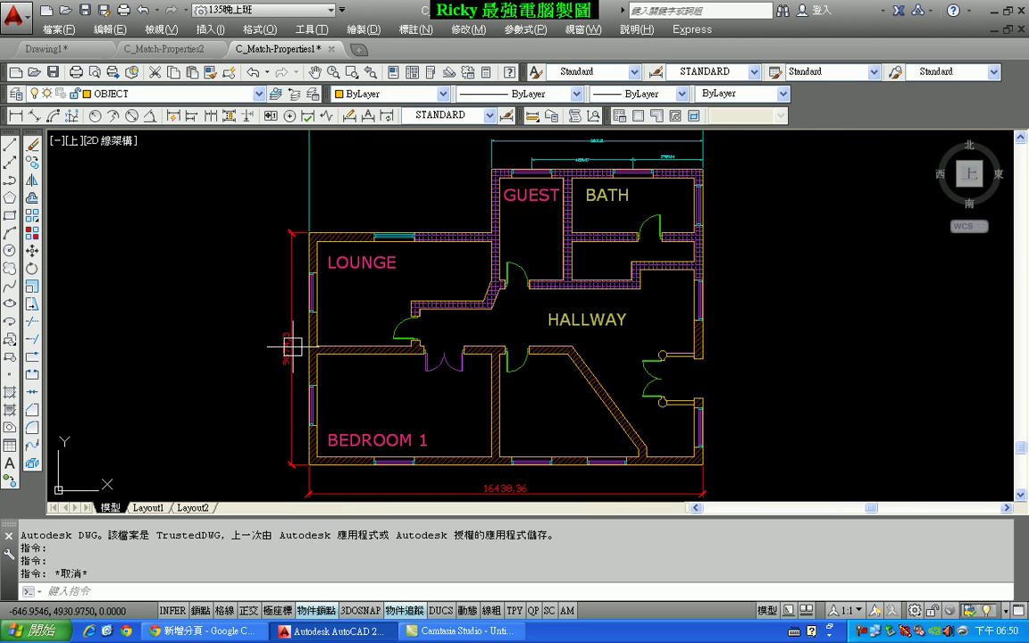
middle_drag(374, 245, 332, 324)
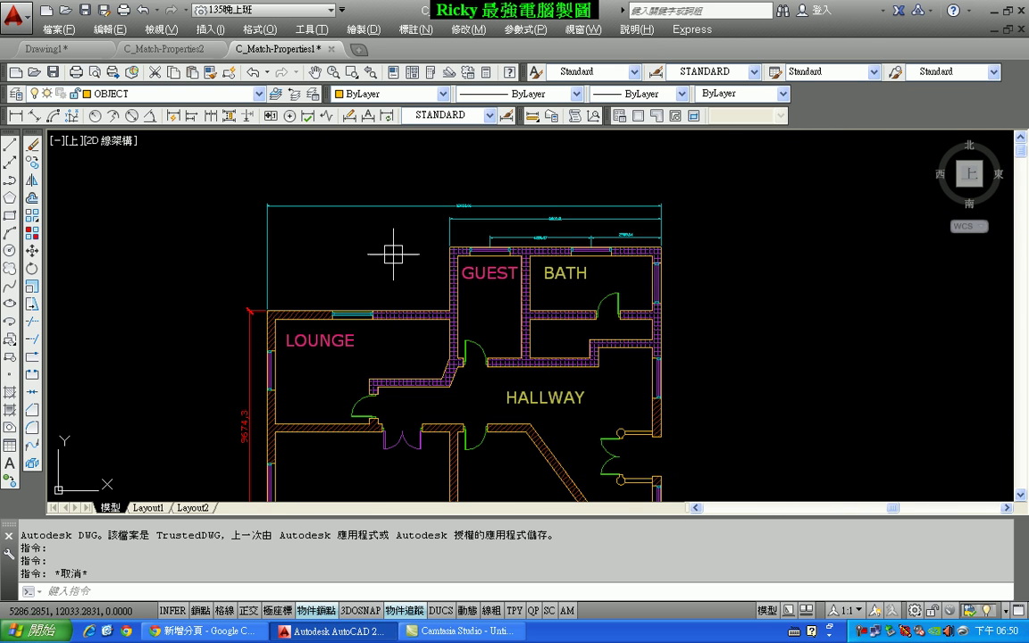
click(400, 209)
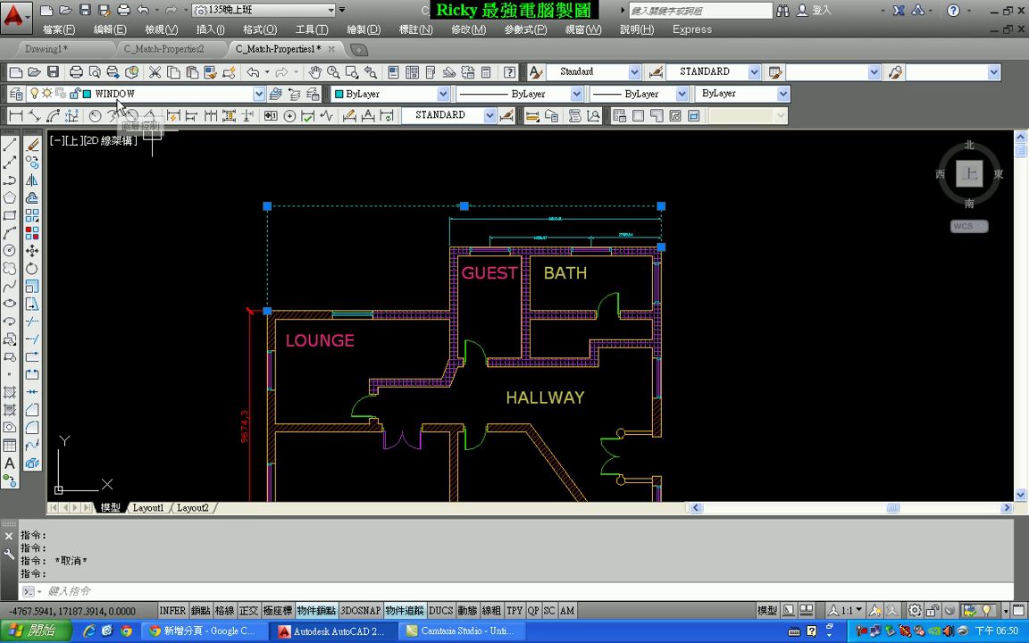
scroll(259, 215, up, 2)
scroll(278, 216, up, 5)
scroll(343, 212, down, 2)
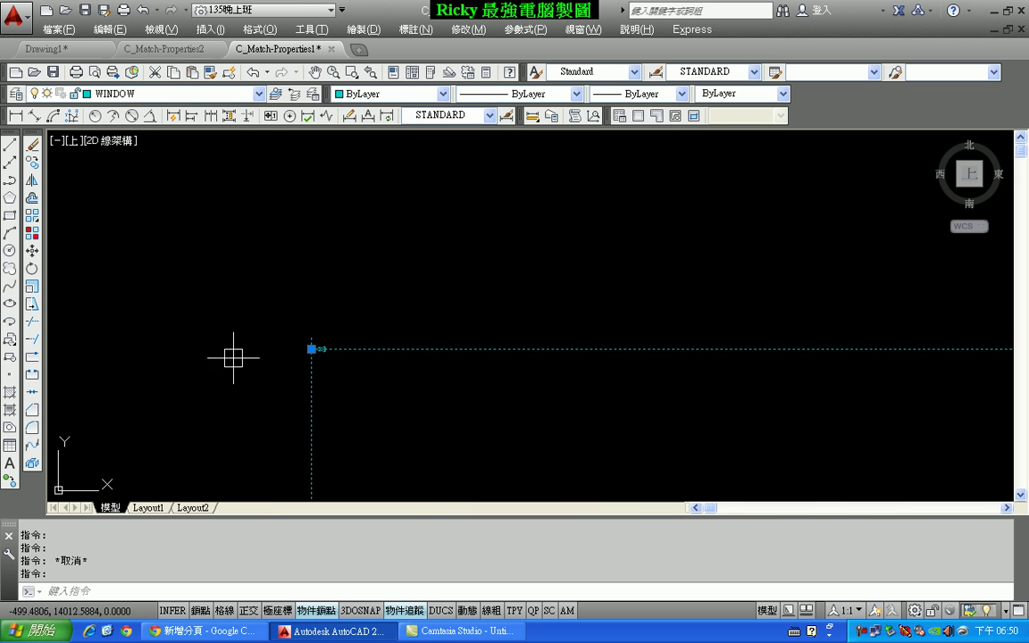
scroll(450, 409, down, 2)
scroll(549, 386, up, 1)
scroll(283, 280, up, 2)
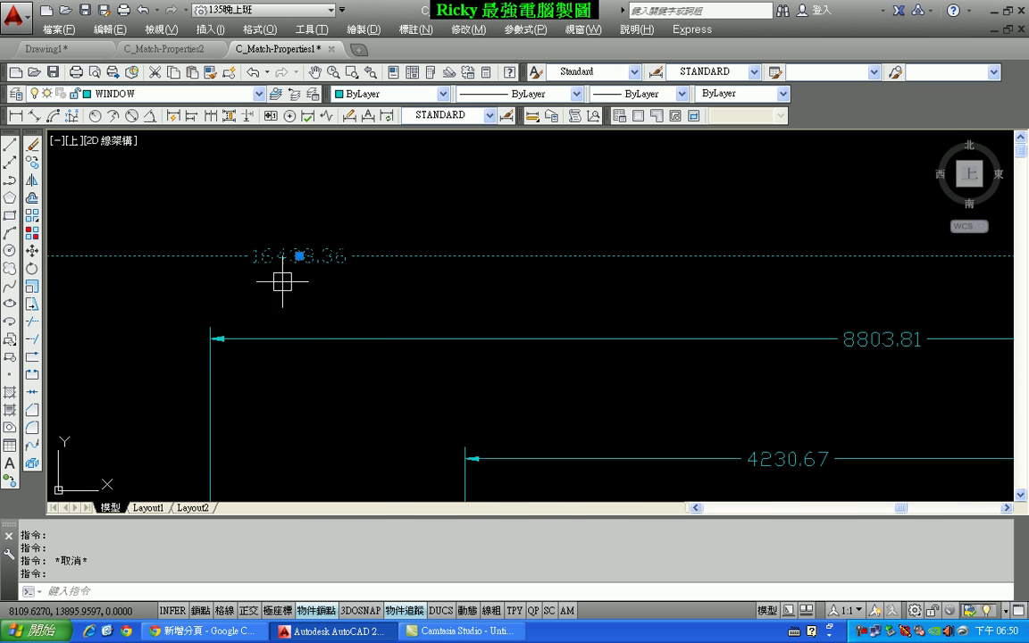
scroll(299, 314, up, 1)
scroll(279, 299, up, 2)
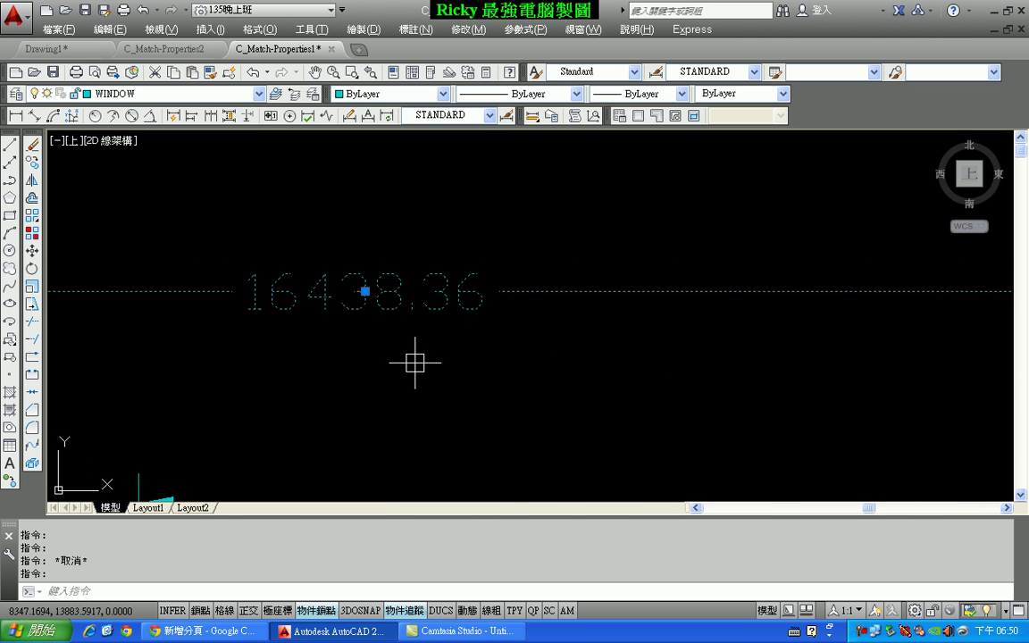
scroll(413, 362, down, 1)
scroll(419, 362, down, 1)
scroll(429, 303, down, 2)
scroll(348, 319, down, 1)
middle_drag(349, 320, 366, 269)
key(Escape)
key(Escape)
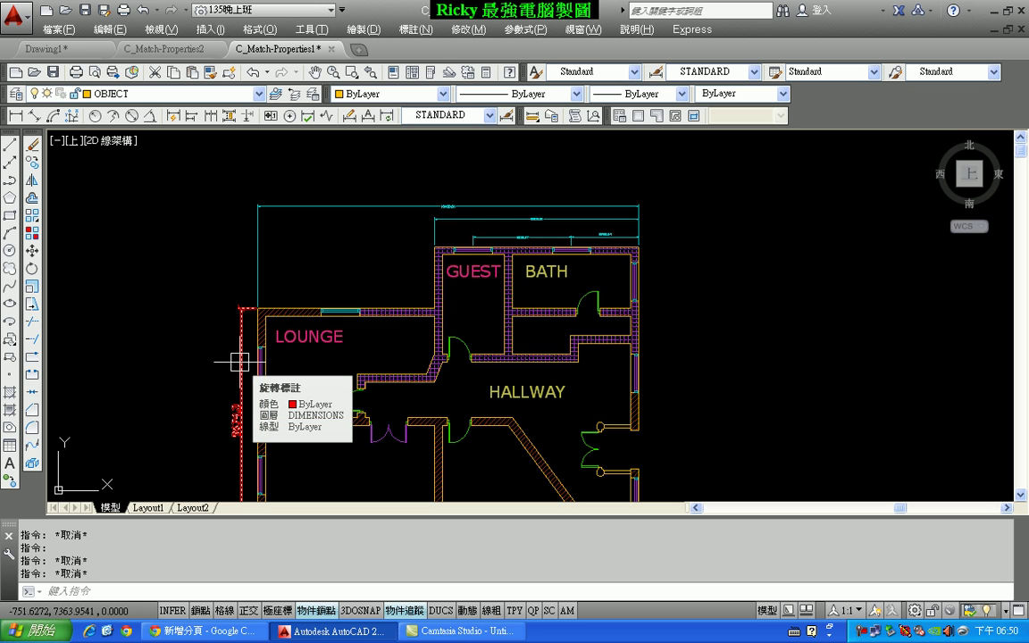
Check that the top overall dimension is on the WINDOW layer, then clear the selection.
click(372, 206)
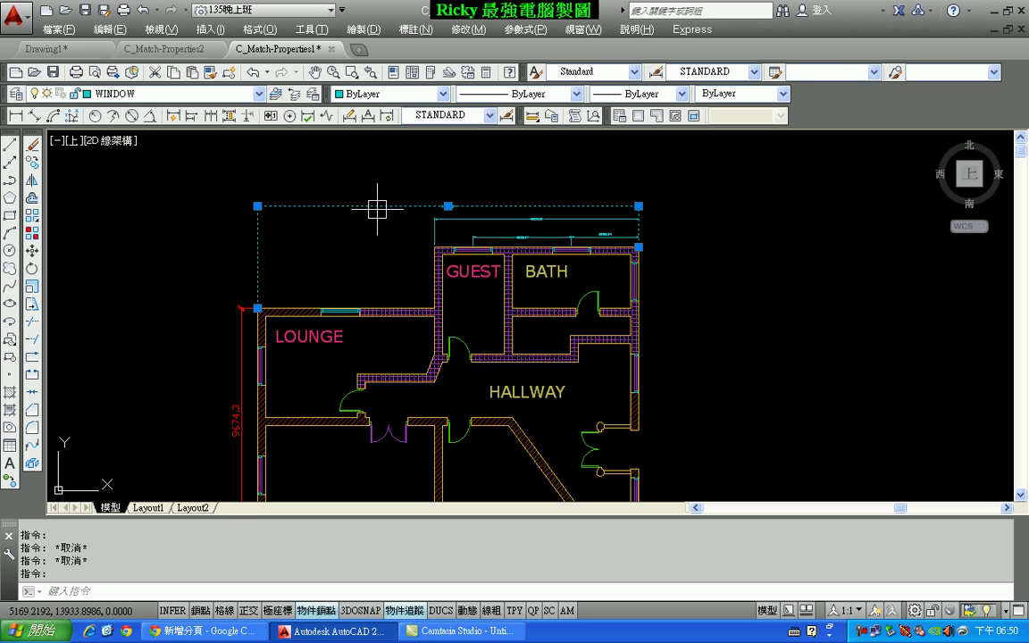
click(204, 94)
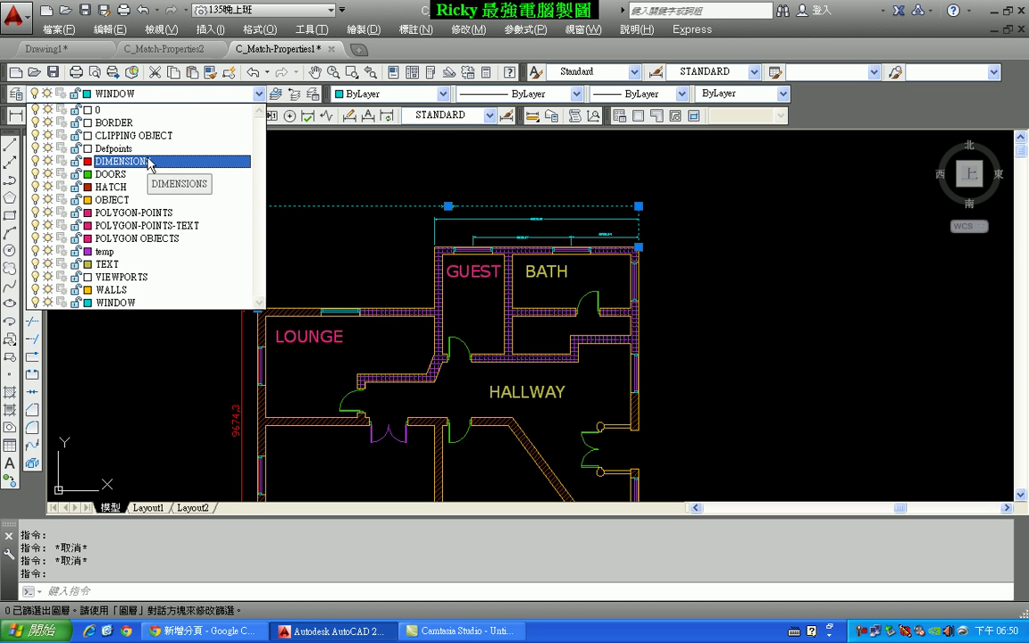
click(298, 204)
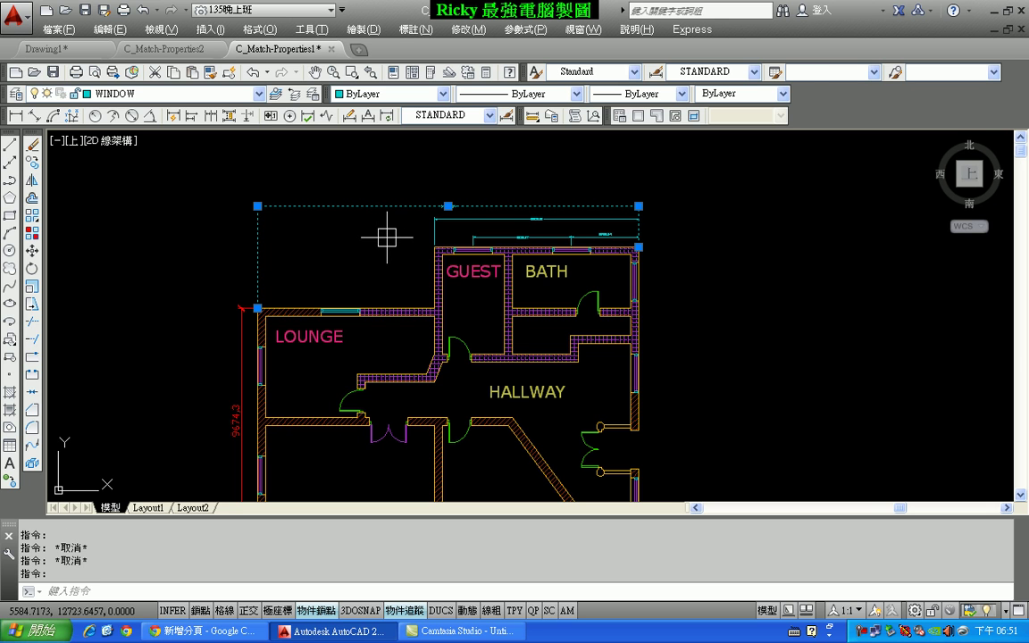
key(Escape)
scroll(380, 232, down, 2)
scroll(351, 214, up, 1)
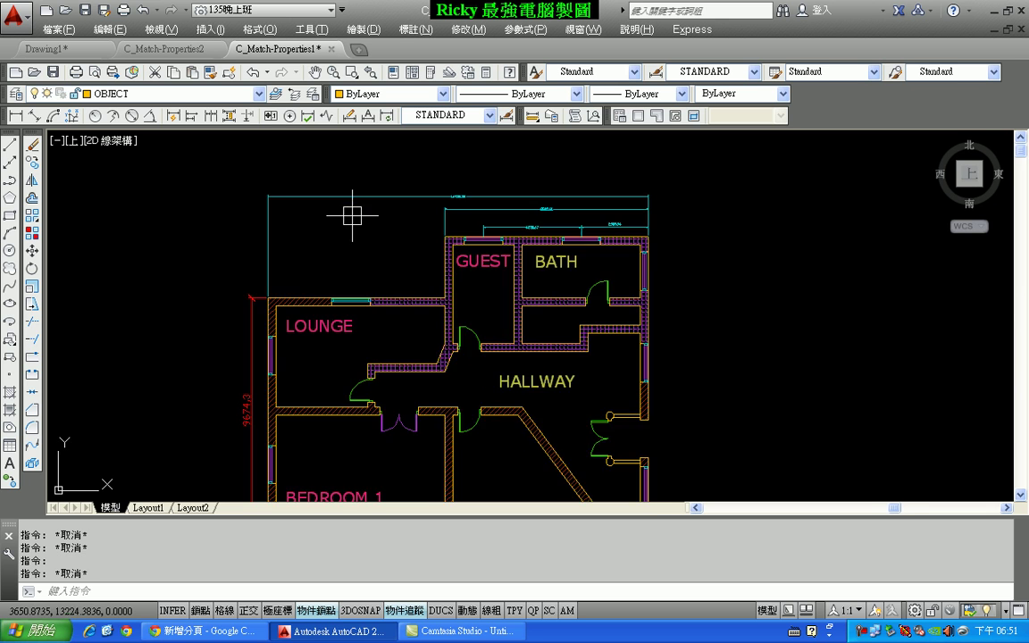
scroll(351, 204, up, 1)
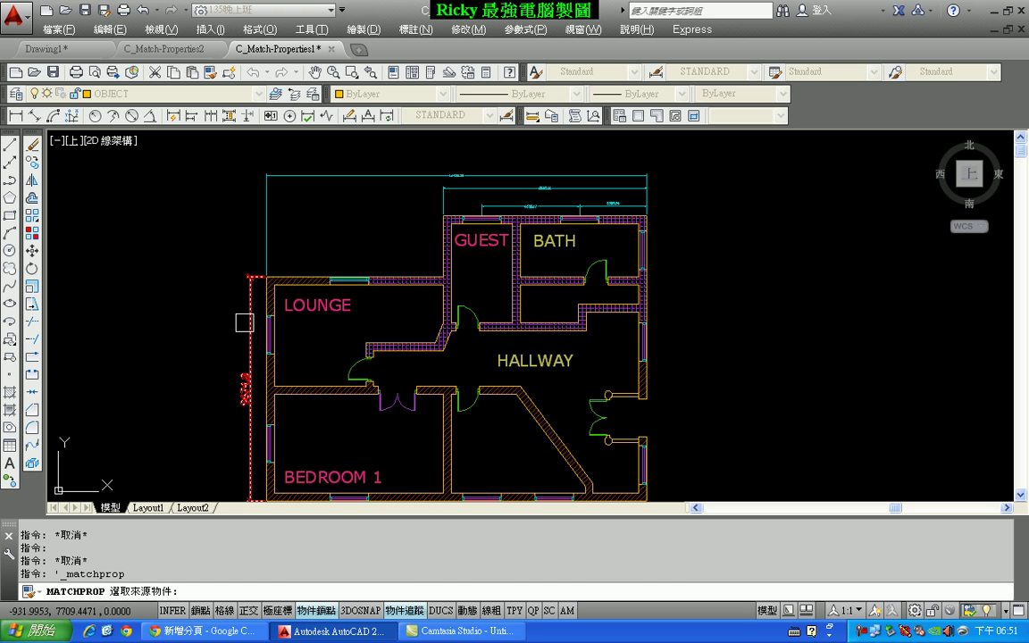
click(243, 321)
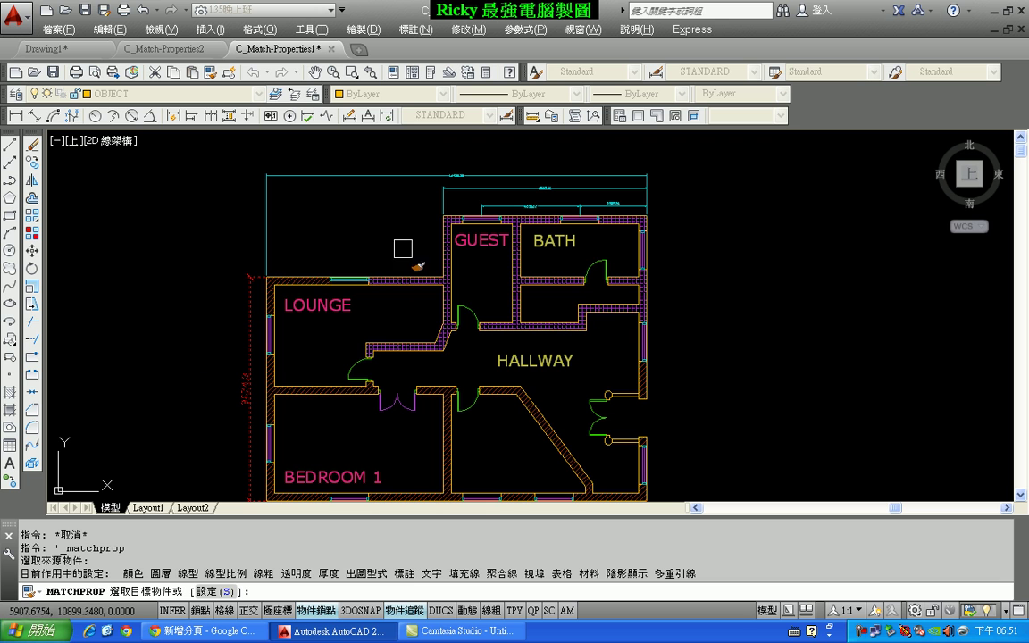
click(371, 176)
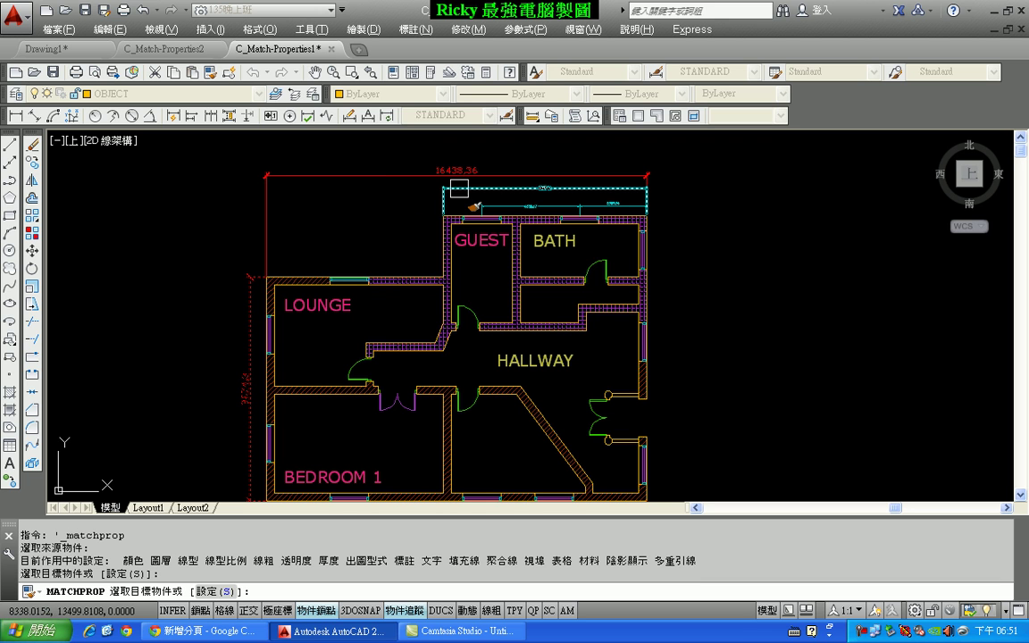
click(528, 194)
click(476, 186)
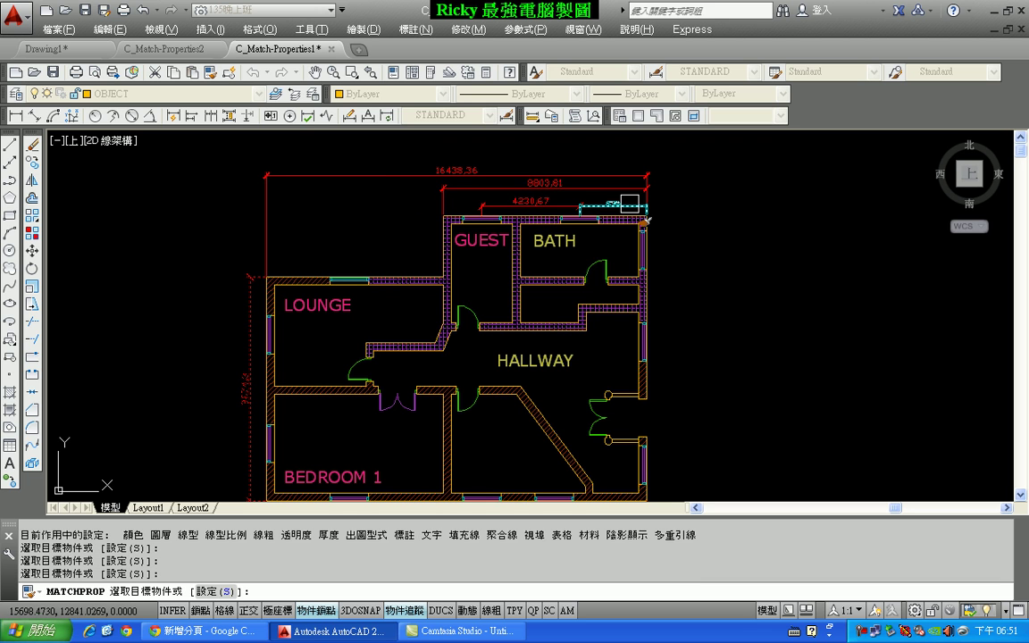
click(567, 188)
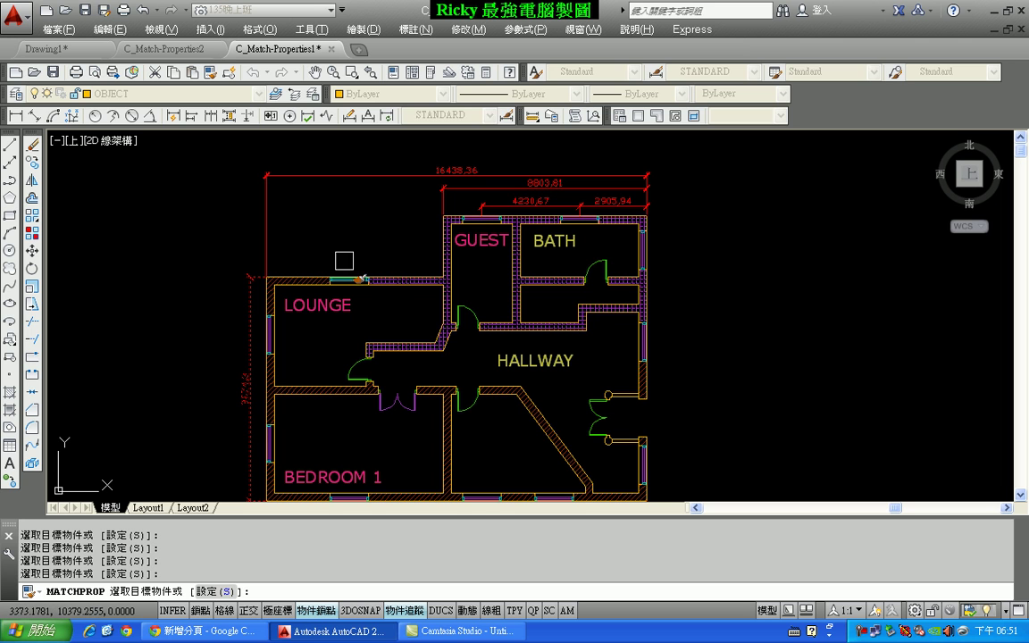
key(Escape)
click(347, 182)
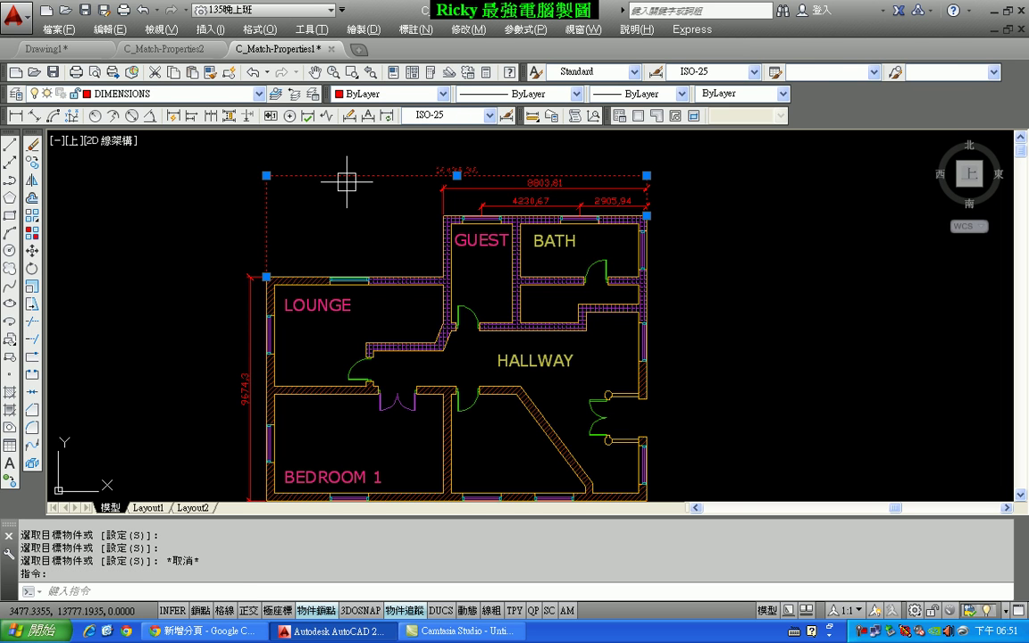
scroll(478, 165, up, 1)
scroll(483, 171, up, 3)
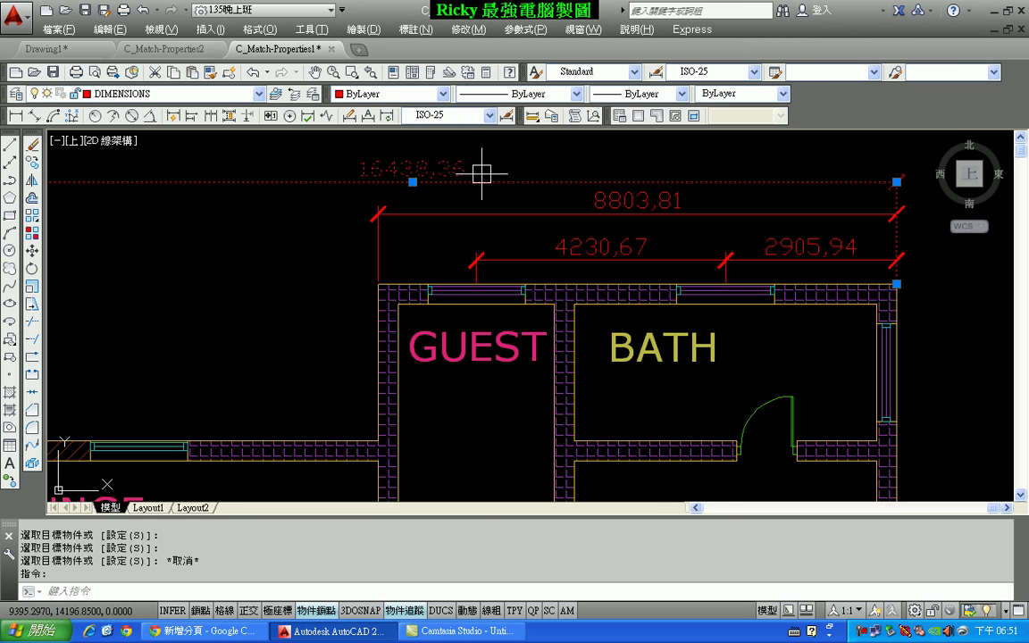
scroll(390, 218, down, 4)
key(Escape)
scroll(221, 252, up, 2)
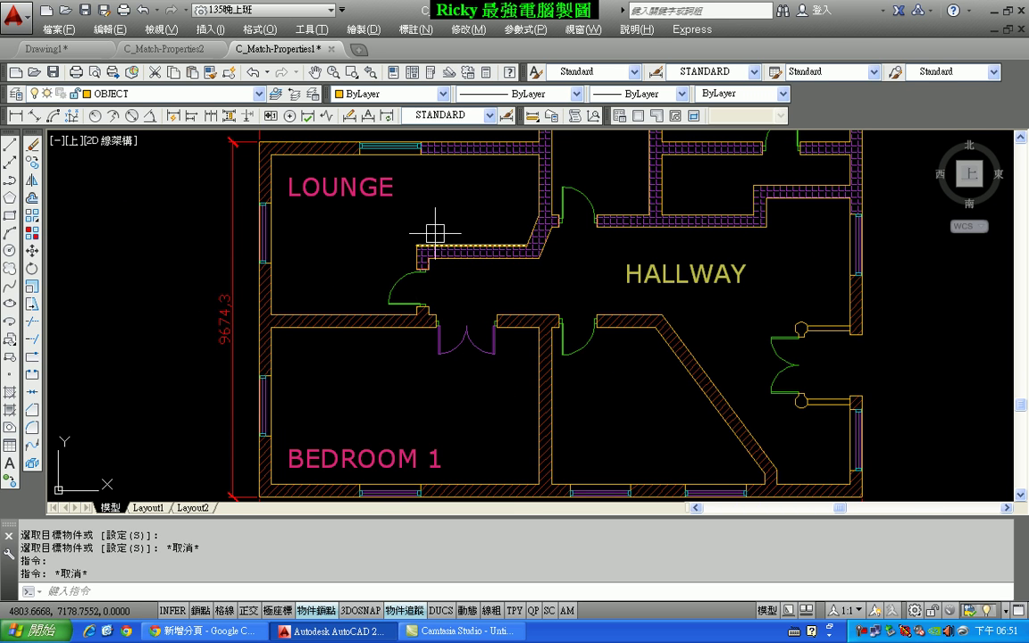
scroll(427, 228, down, 2)
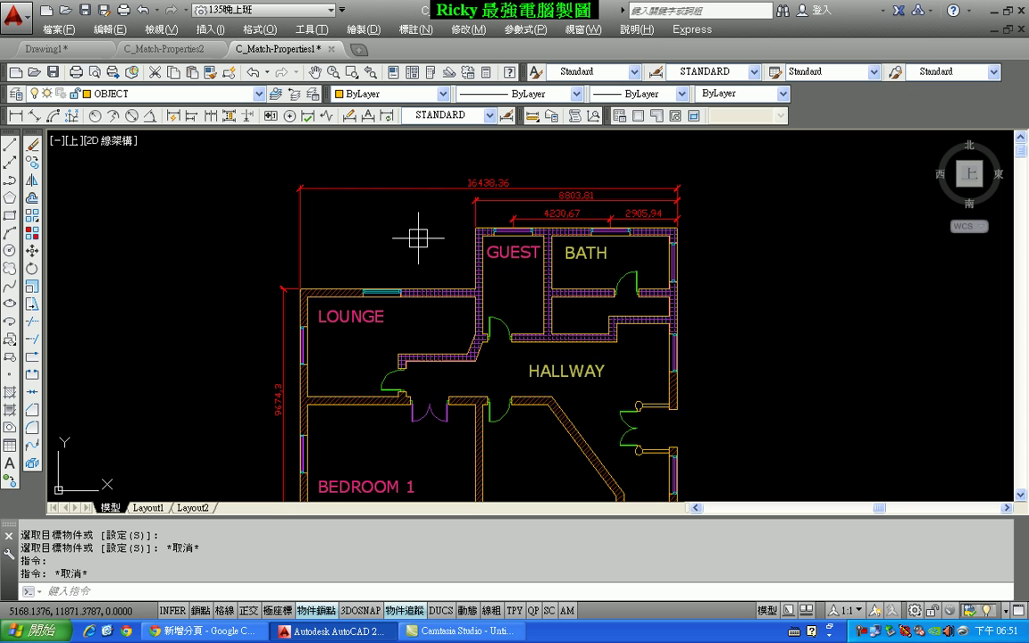
middle_drag(400, 331, 401, 282)
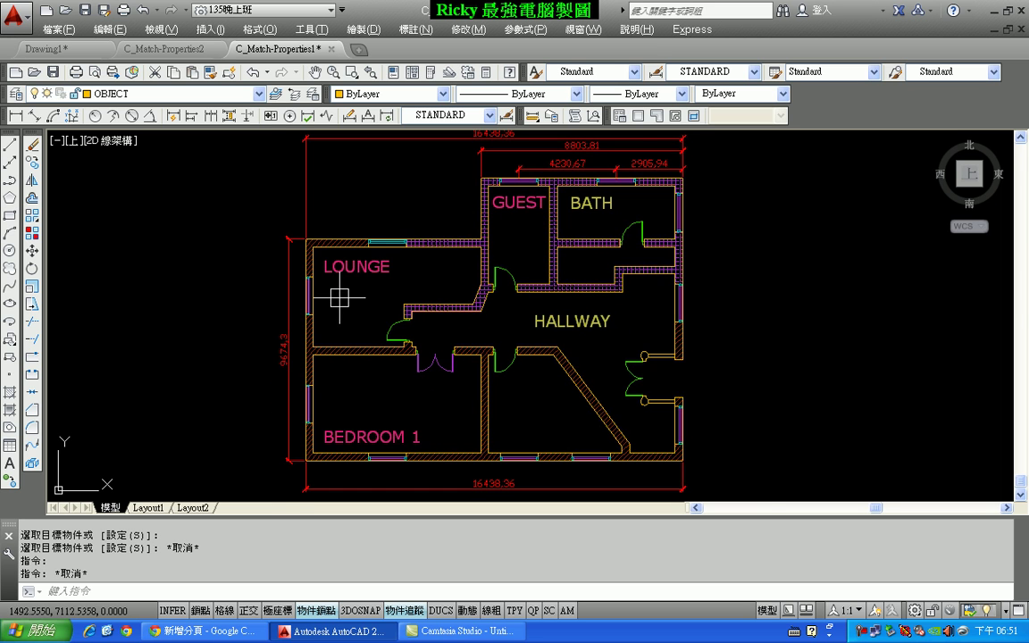
scroll(336, 294, up, 2)
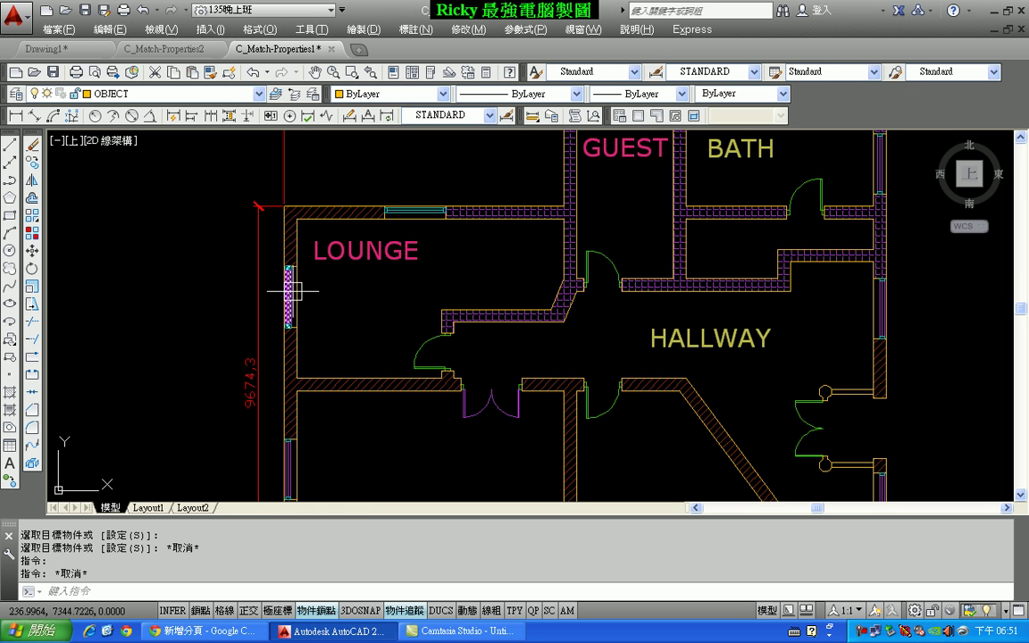
click(291, 291)
key(Escape)
scroll(436, 208, up, 4)
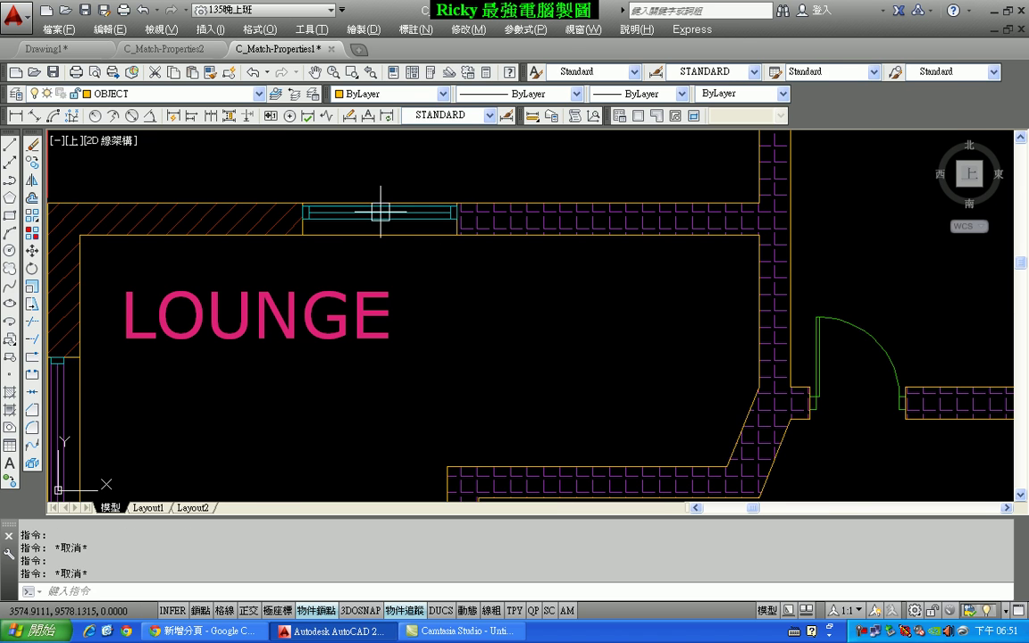
click(343, 205)
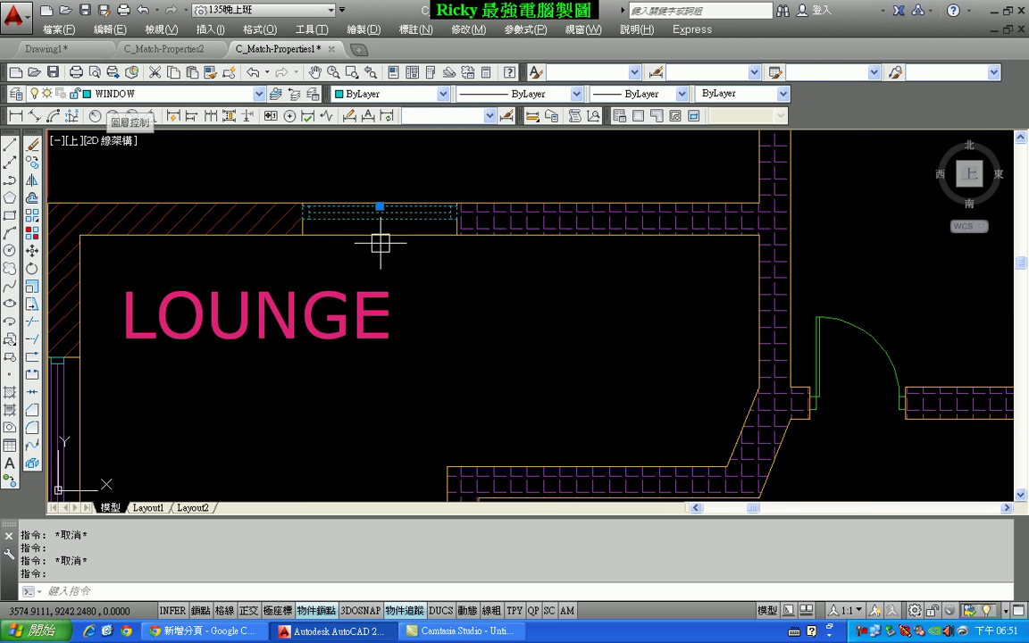
scroll(381, 235, down, 4)
middle_drag(381, 251, 399, 175)
key(Escape)
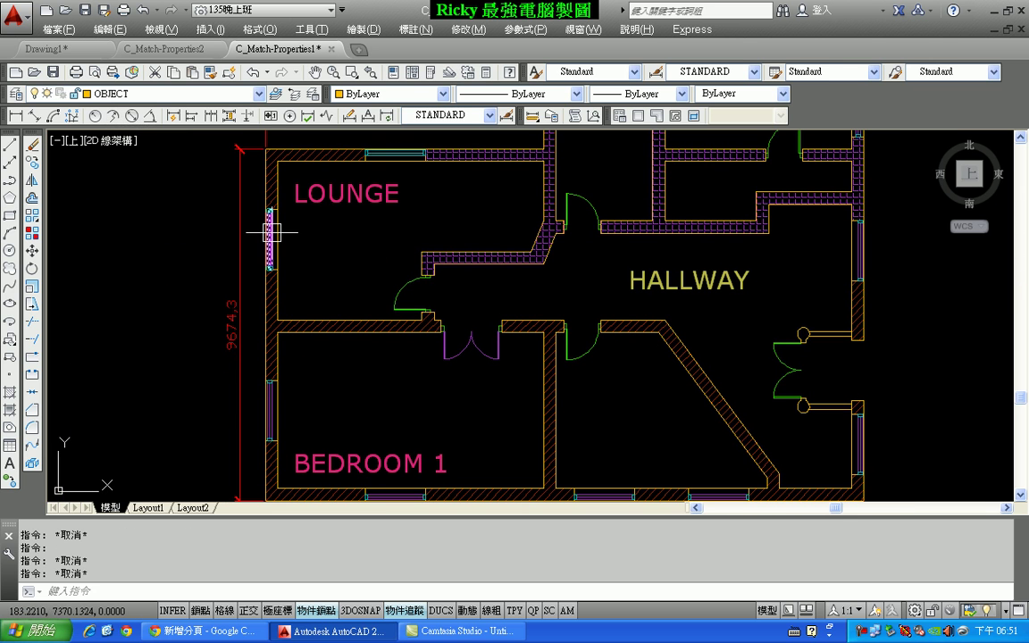
click(271, 236)
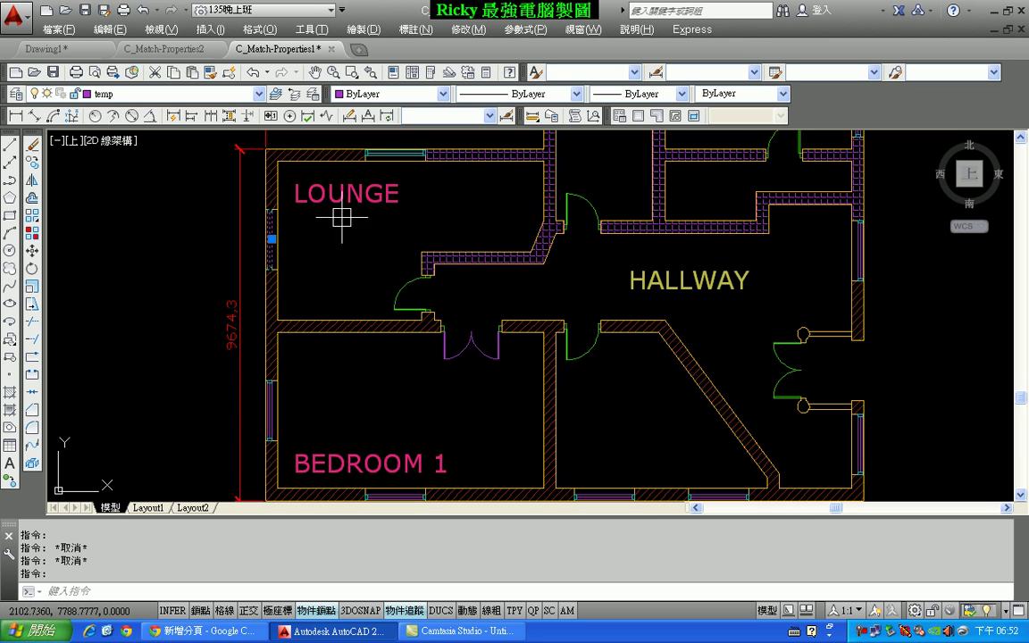
key(Escape)
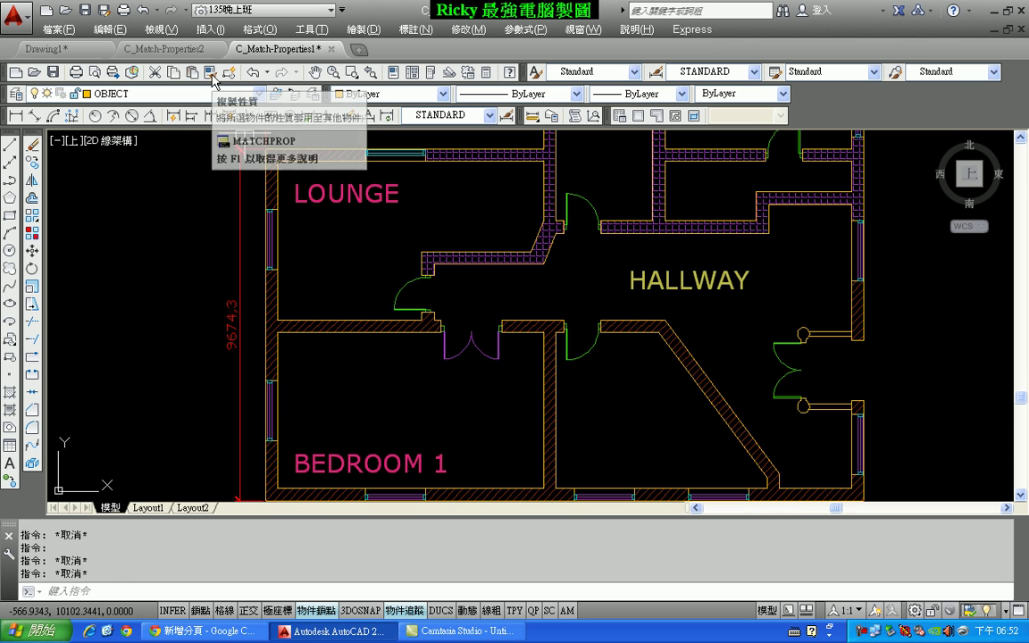
Start Match Properties with the cyan lounge top-wall window as the source.
click(212, 77)
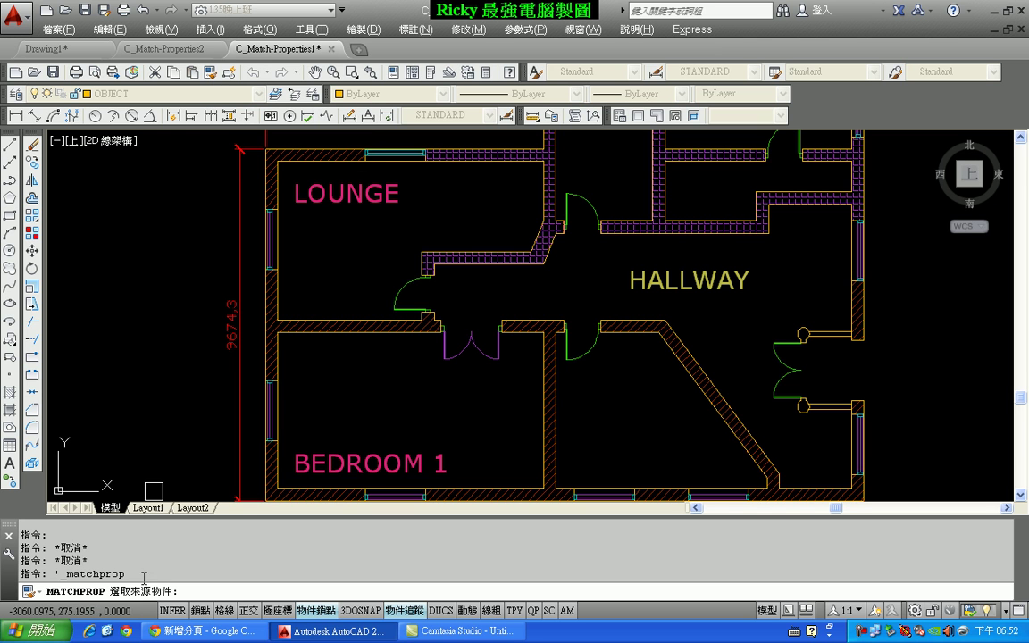
scroll(436, 165, up, 4)
middle_drag(381, 229, 380, 318)
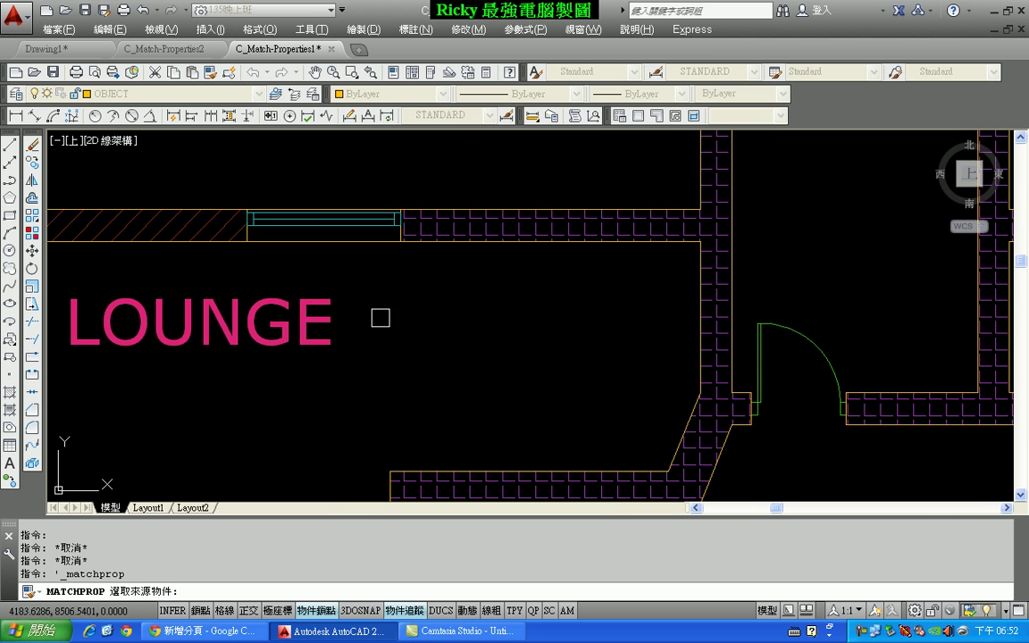
click(310, 222)
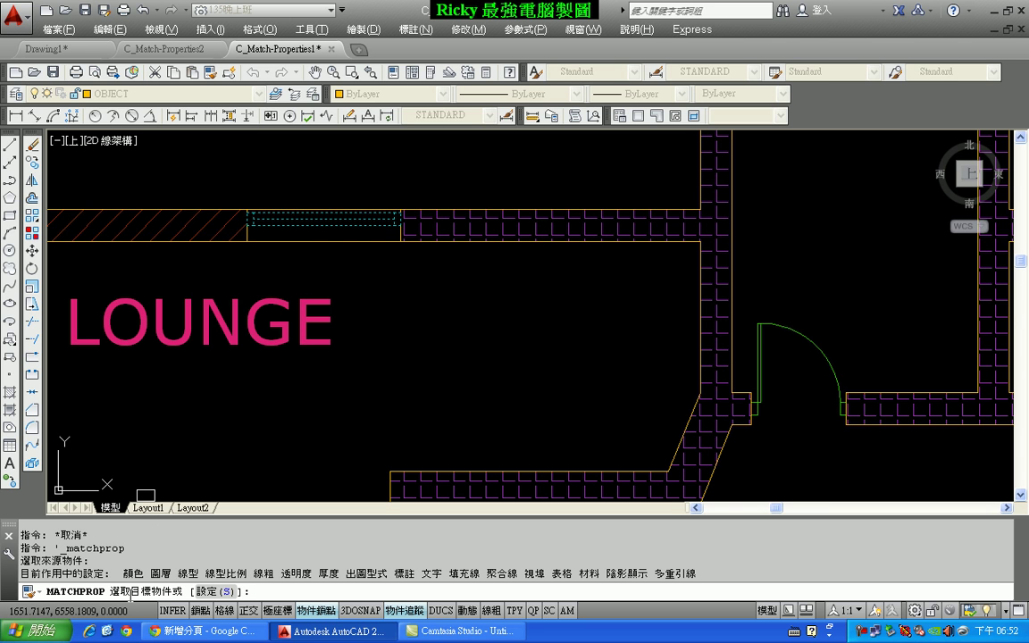
Apply it to the purple windows in the lounge, bedroom, east wall and guest room.
scroll(438, 318, down, 4)
middle_drag(395, 329, 326, 248)
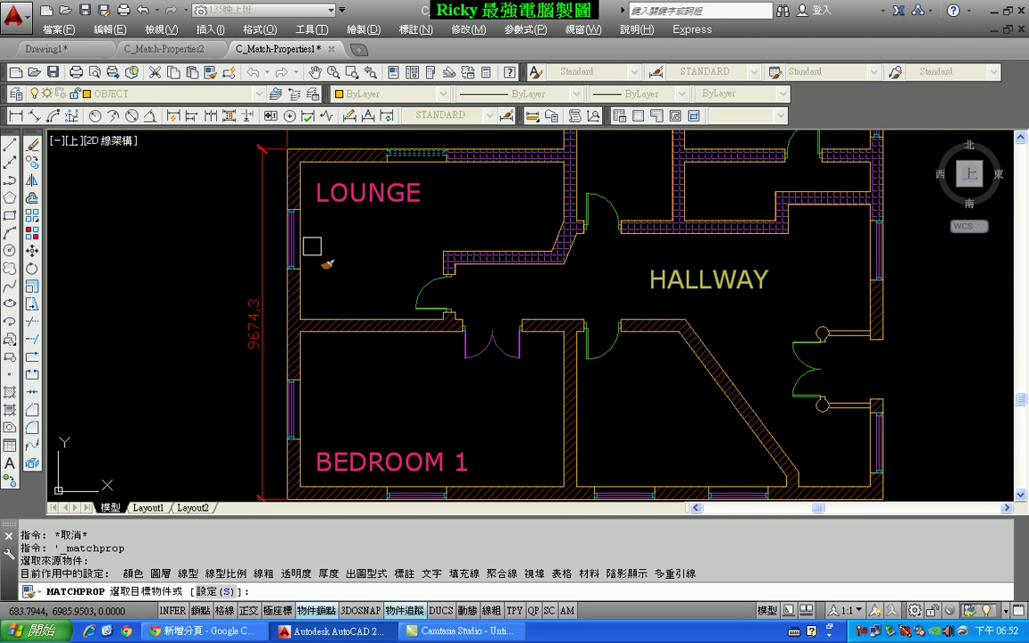
scroll(254, 214, up, 4)
scroll(425, 248, down, 3)
scroll(395, 275, up, 1)
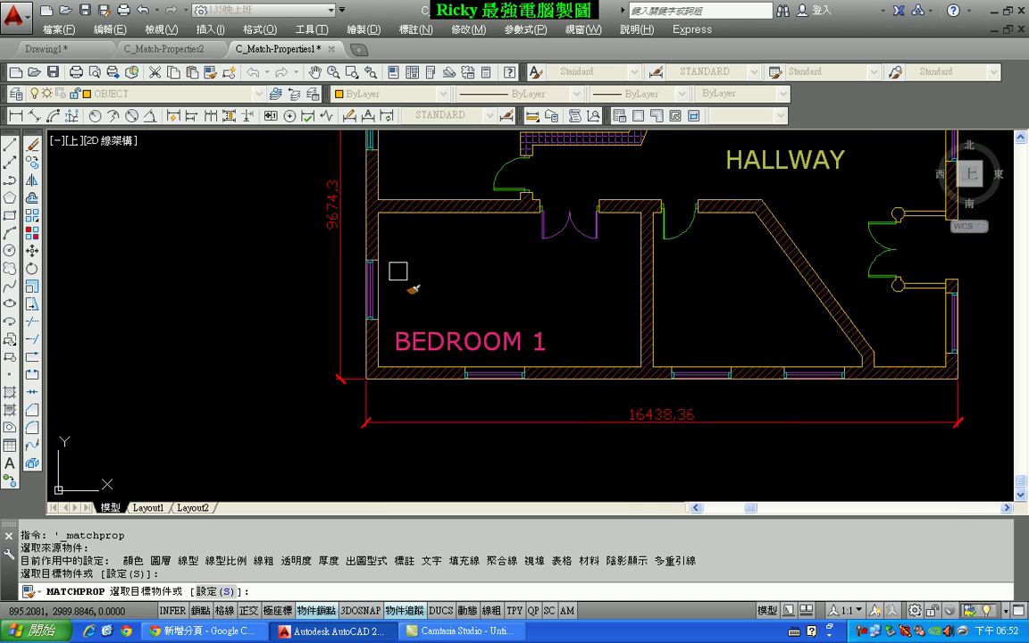
scroll(365, 290, up, 1)
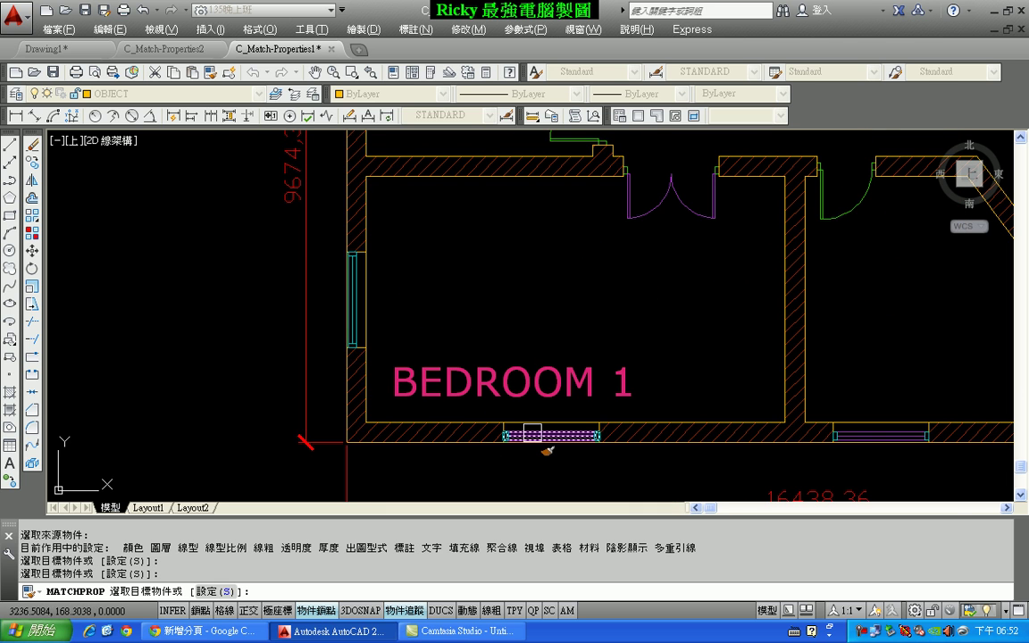
middle_drag(884, 497, 576, 451)
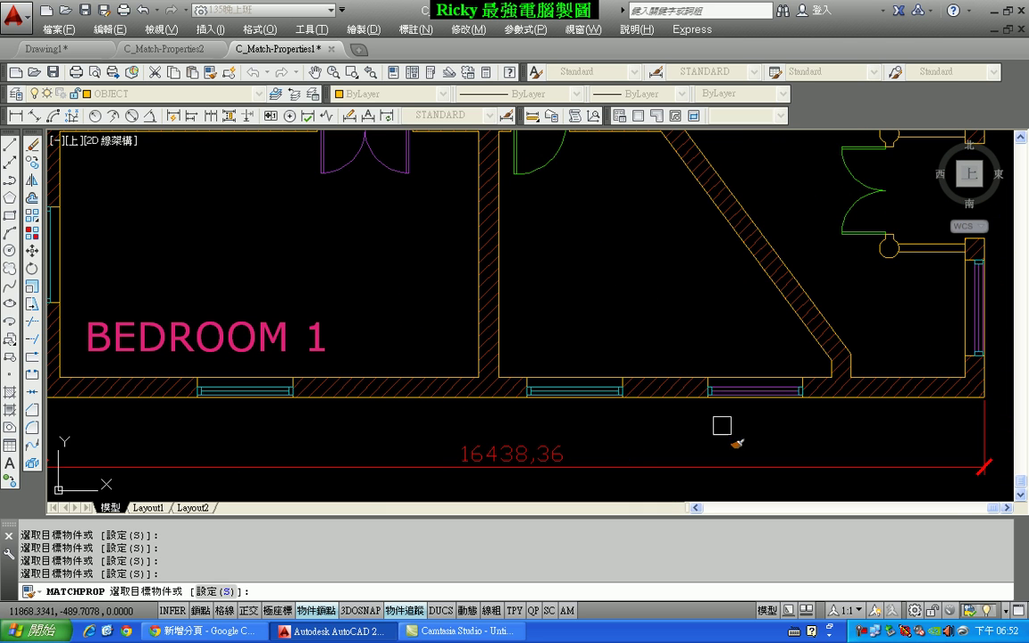
middle_drag(849, 293, 598, 326)
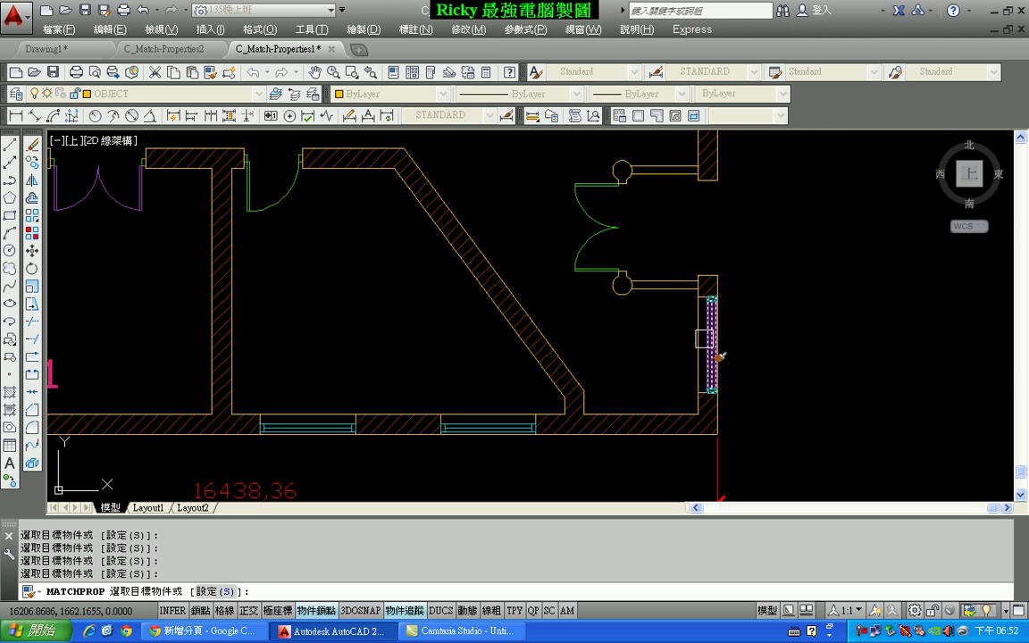
scroll(638, 304, down, 2)
middle_drag(659, 278, 705, 368)
scroll(667, 238, up, 4)
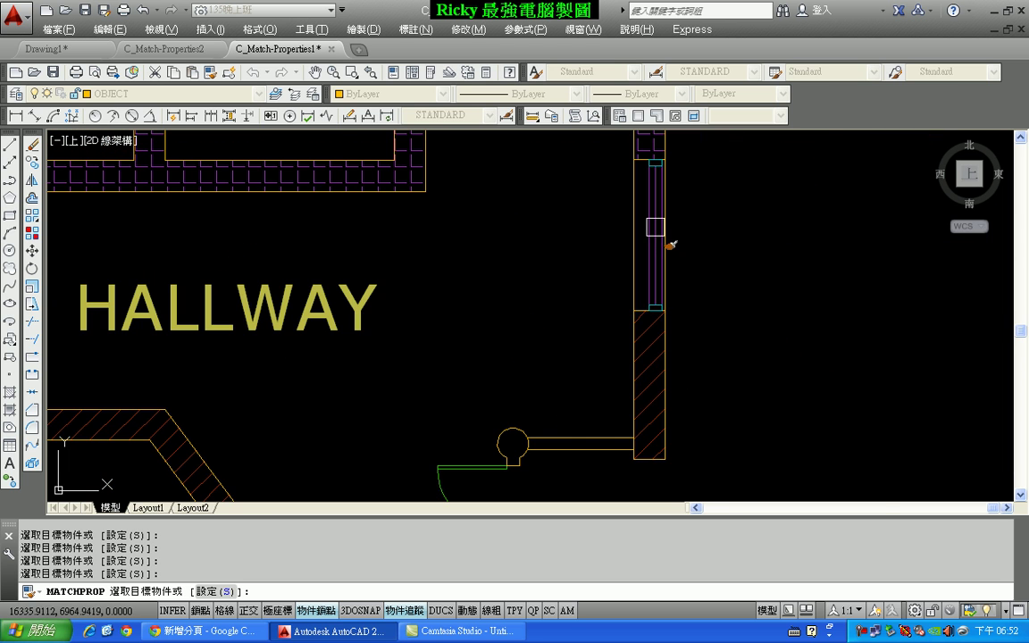
scroll(669, 243, down, 5)
scroll(673, 287, up, 2)
scroll(670, 337, up, 2)
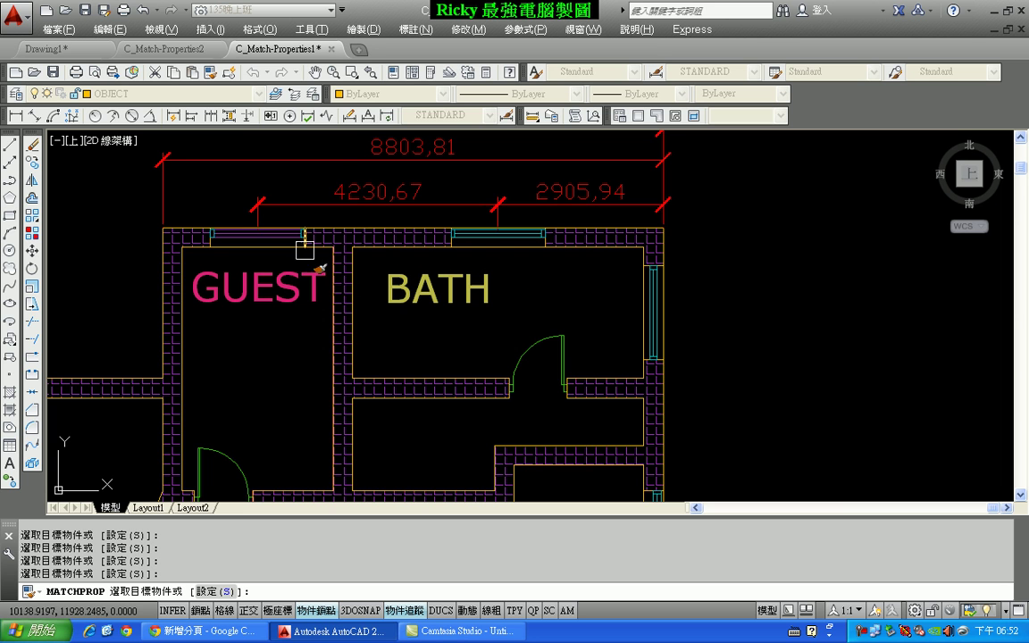
scroll(526, 328, down, 4)
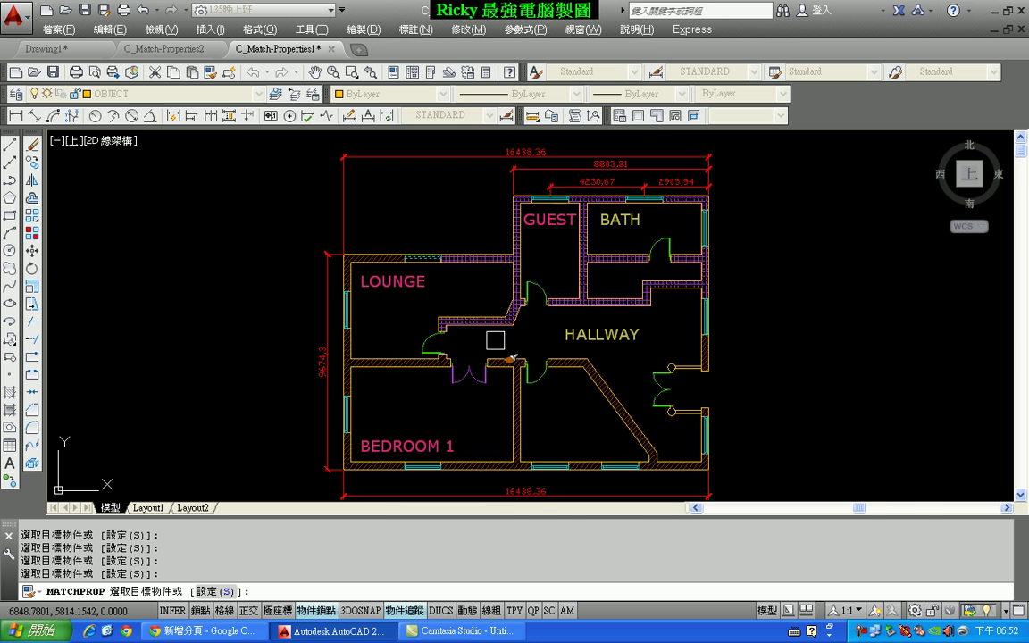
key(Escape)
scroll(429, 290, up, 1)
scroll(401, 259, down, 1)
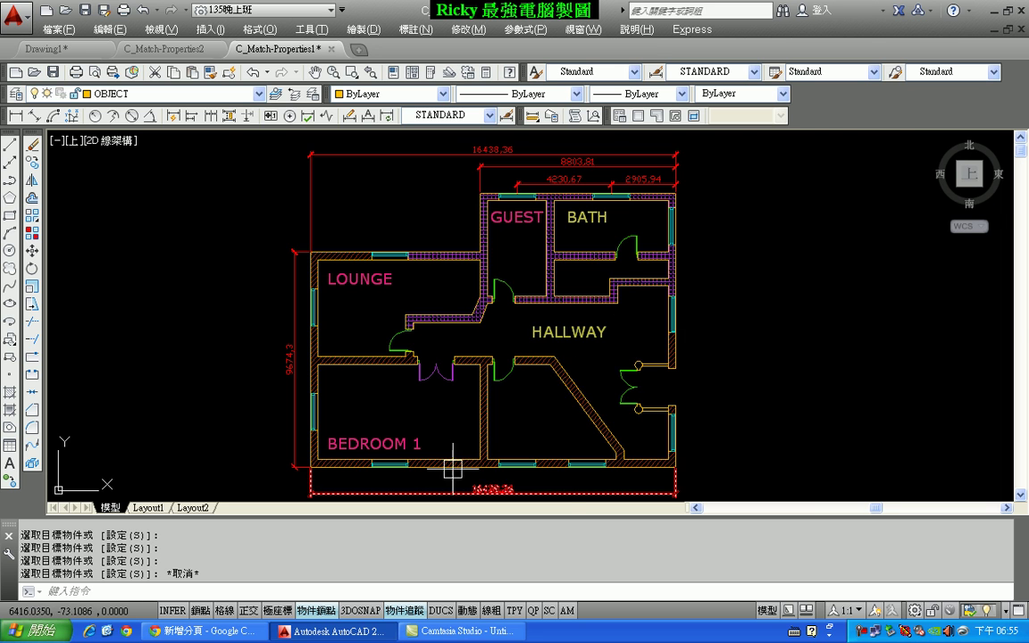
Inspect the layers of the lounge door and the purple double door.
scroll(430, 335, up, 2)
scroll(430, 335, up, 2)
click(317, 332)
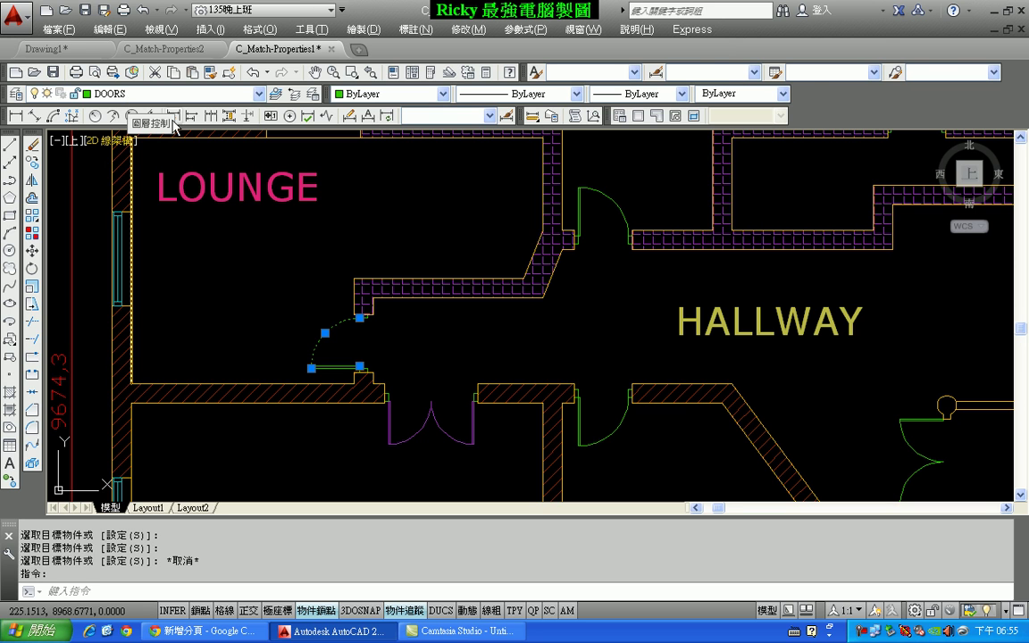
key(Escape)
key(Escape)
middle_drag(471, 425, 466, 379)
click(436, 353)
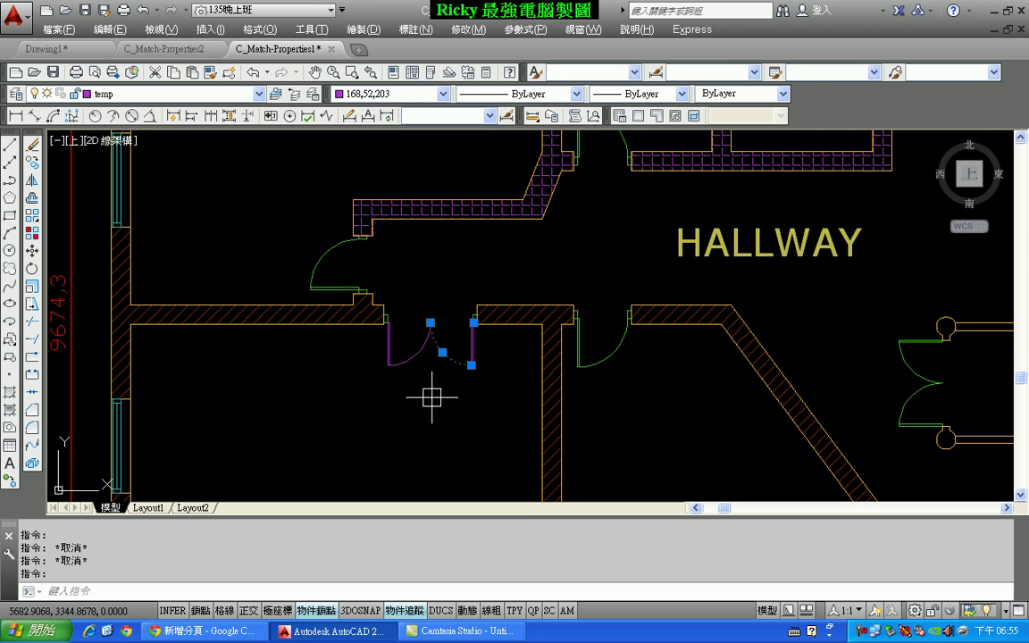
key(Escape)
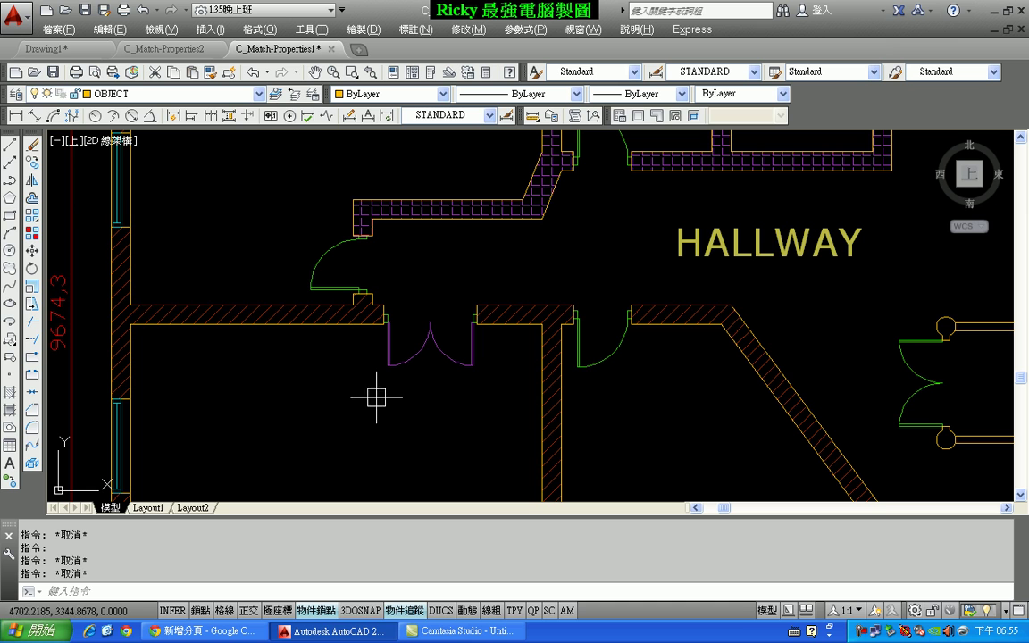
Turn off the DOORS layer, then undo that change so the door swings reappear.
click(259, 95)
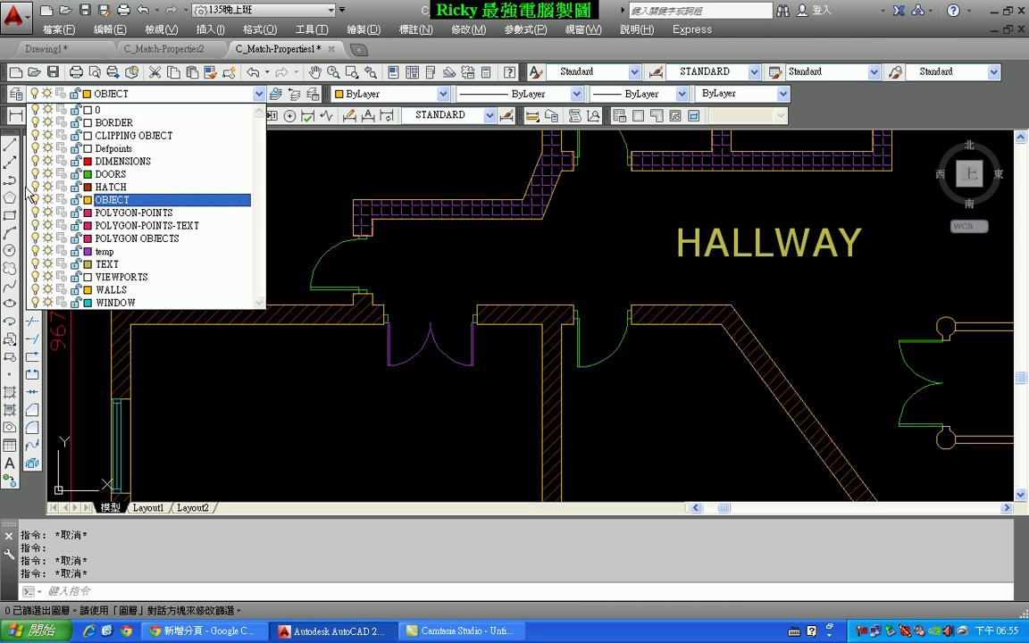
click(33, 174)
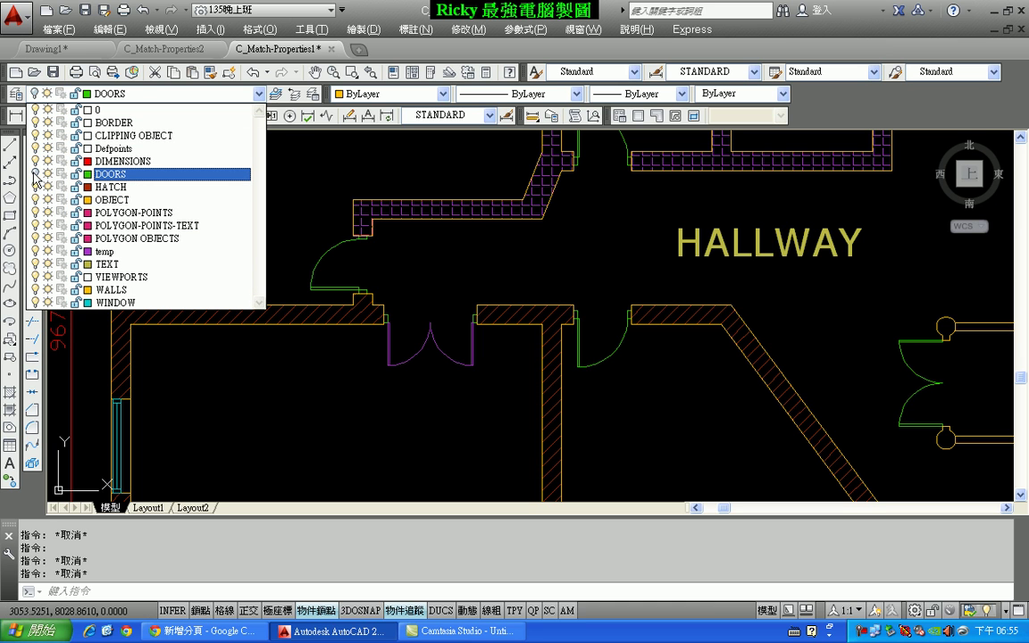
click(98, 109)
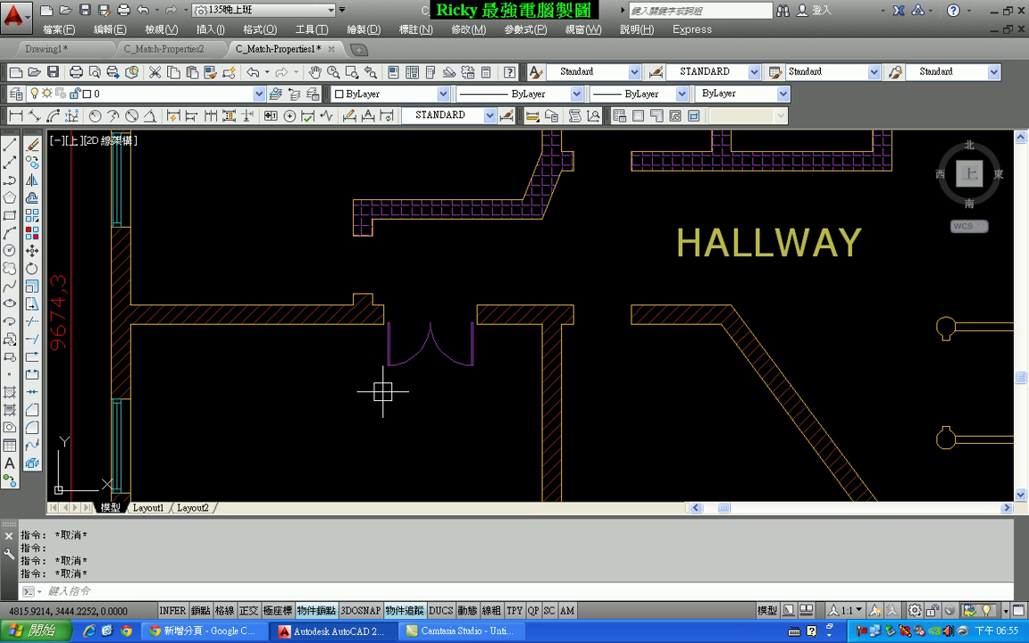
click(254, 75)
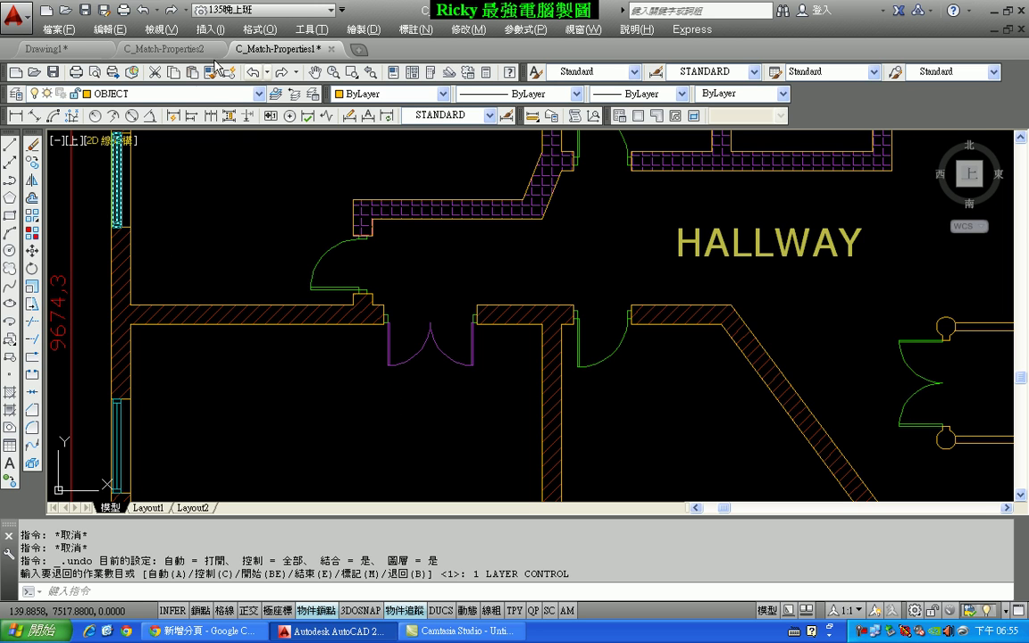
Match the purple double door to the green door, with Color excluded in the settings.
click(211, 74)
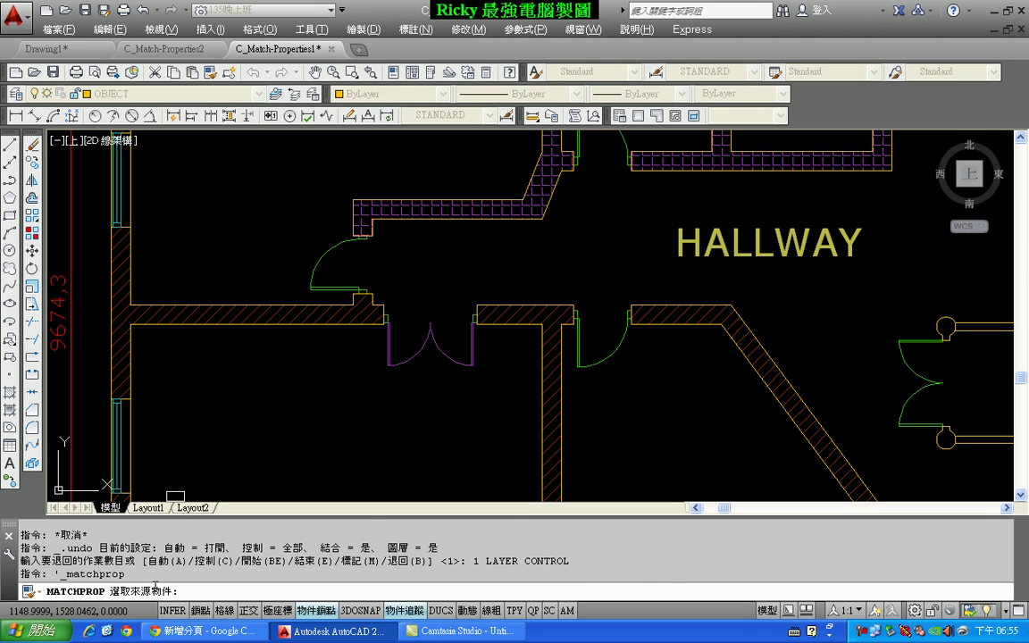
click(334, 248)
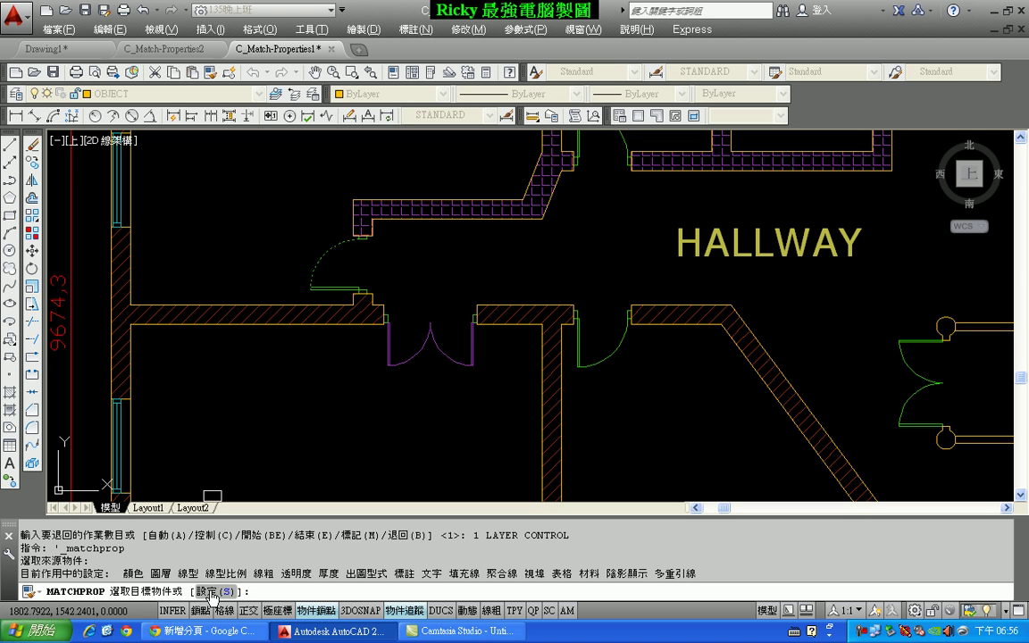
click(214, 592)
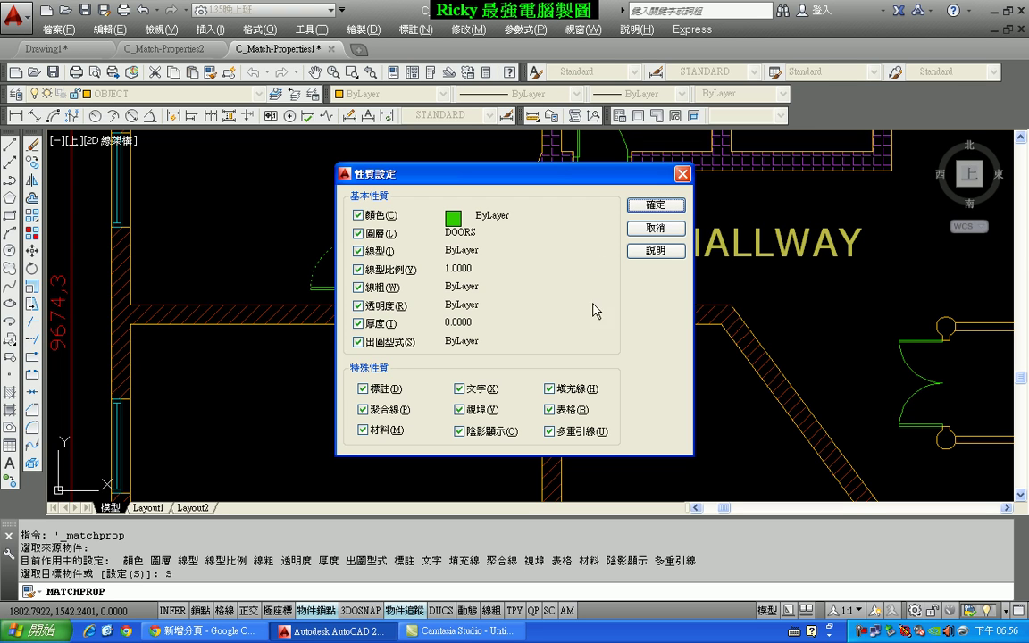
click(360, 218)
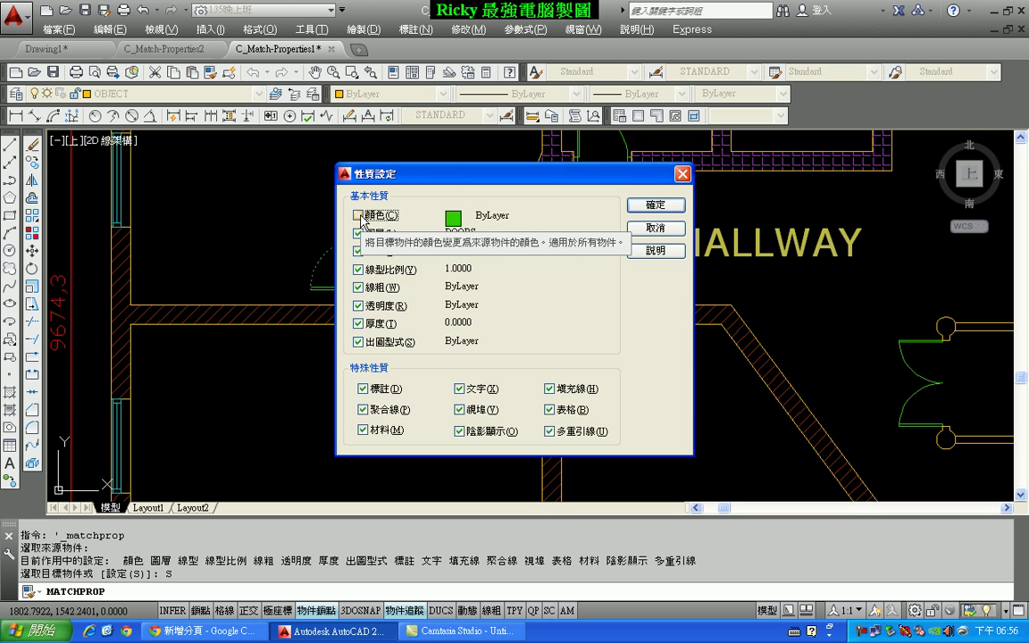
click(668, 205)
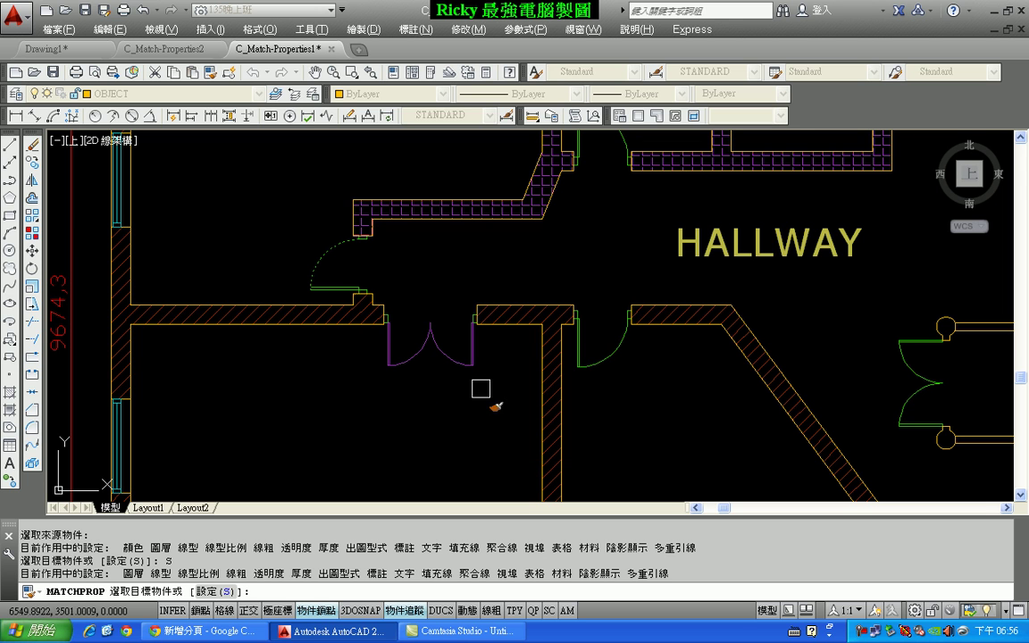
click(516, 384)
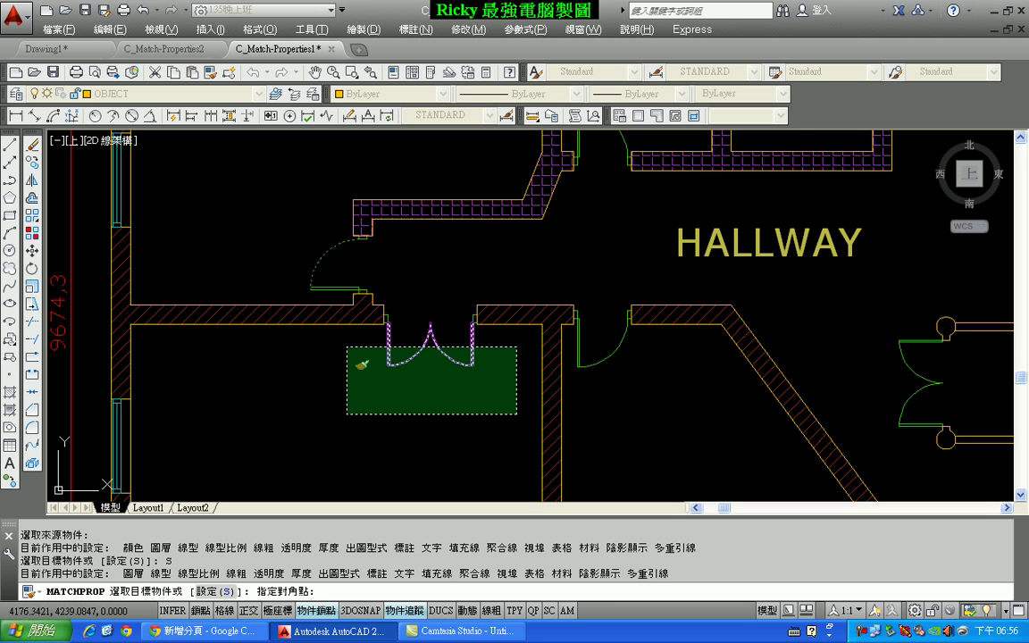
click(347, 347)
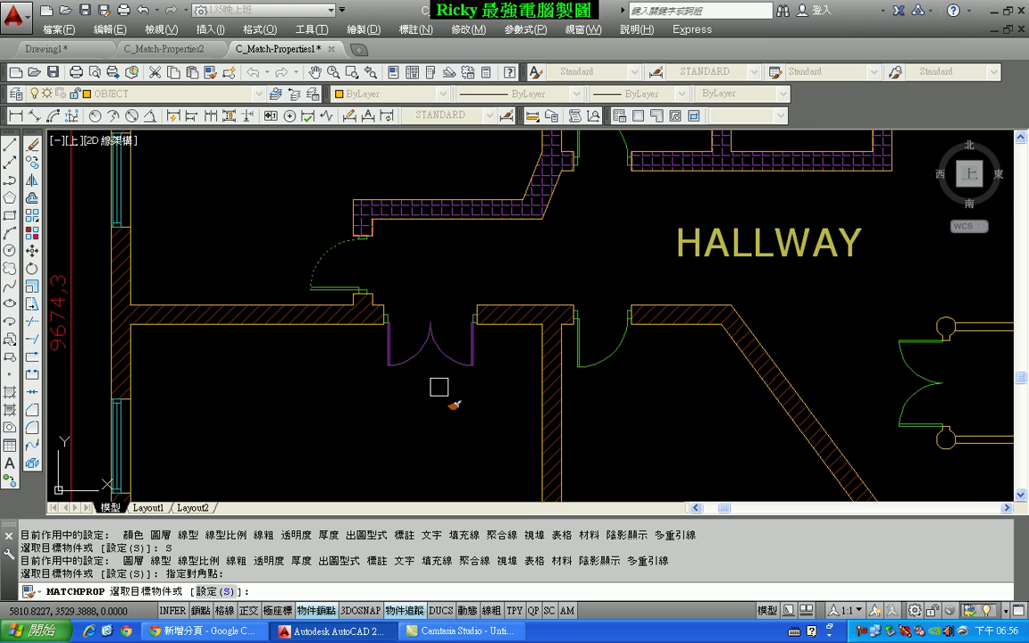
key(Escape)
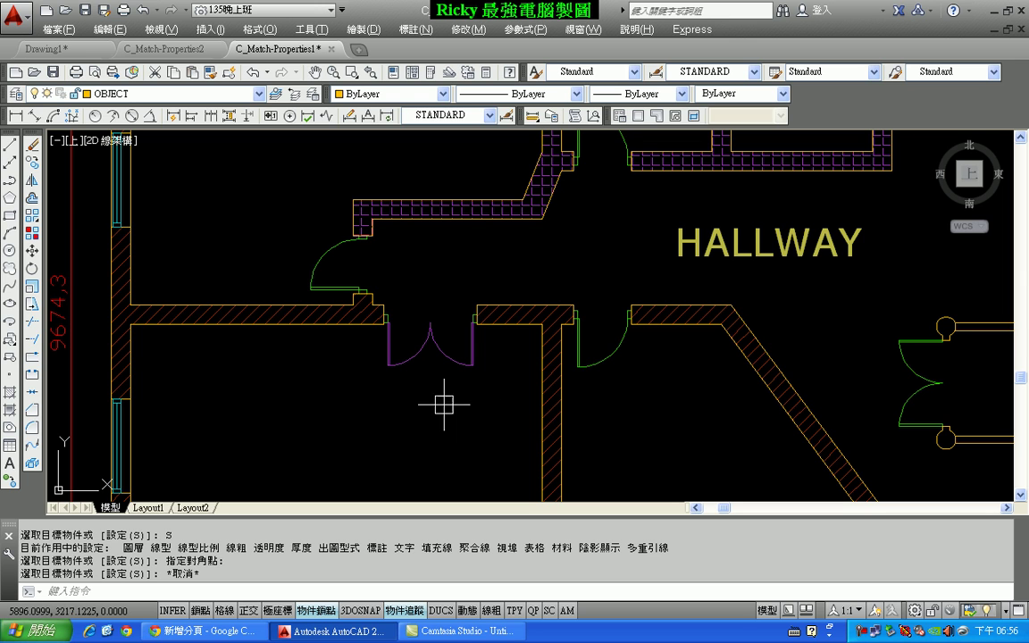
click(441, 351)
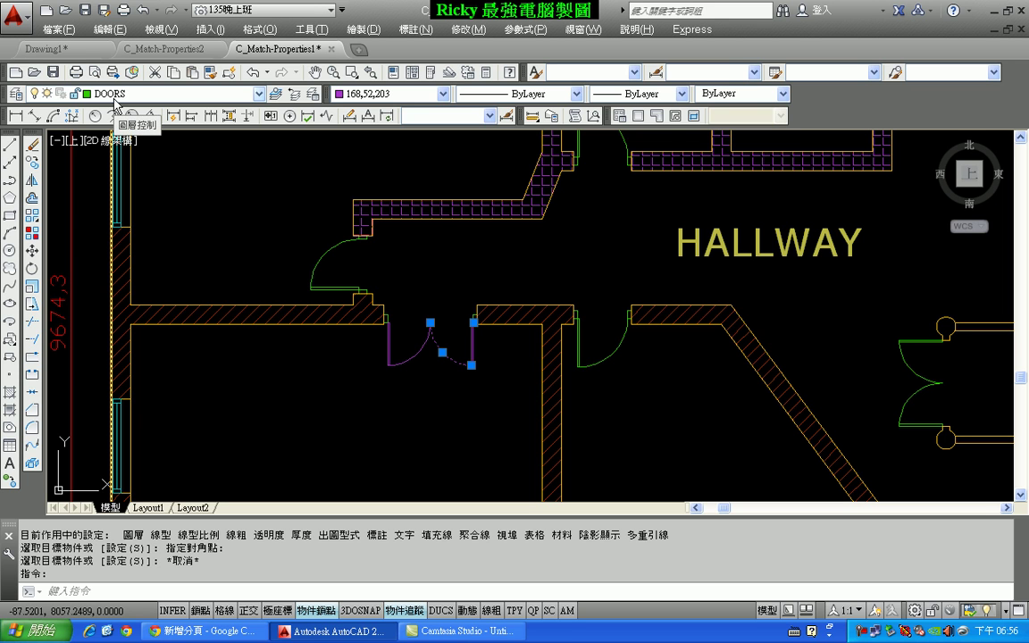
key(Escape)
key(Escape)
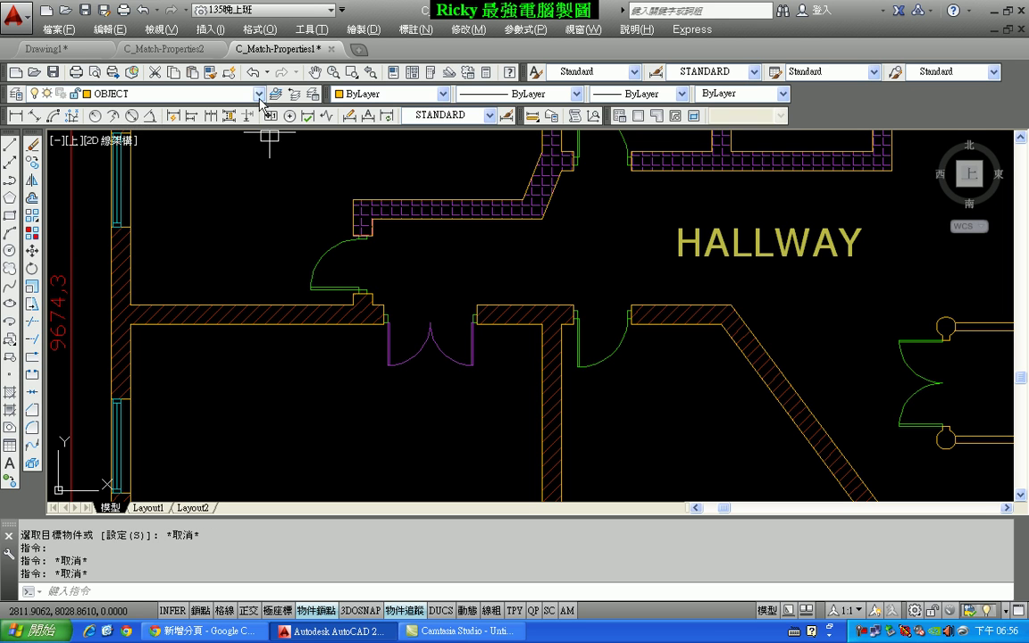
click(239, 104)
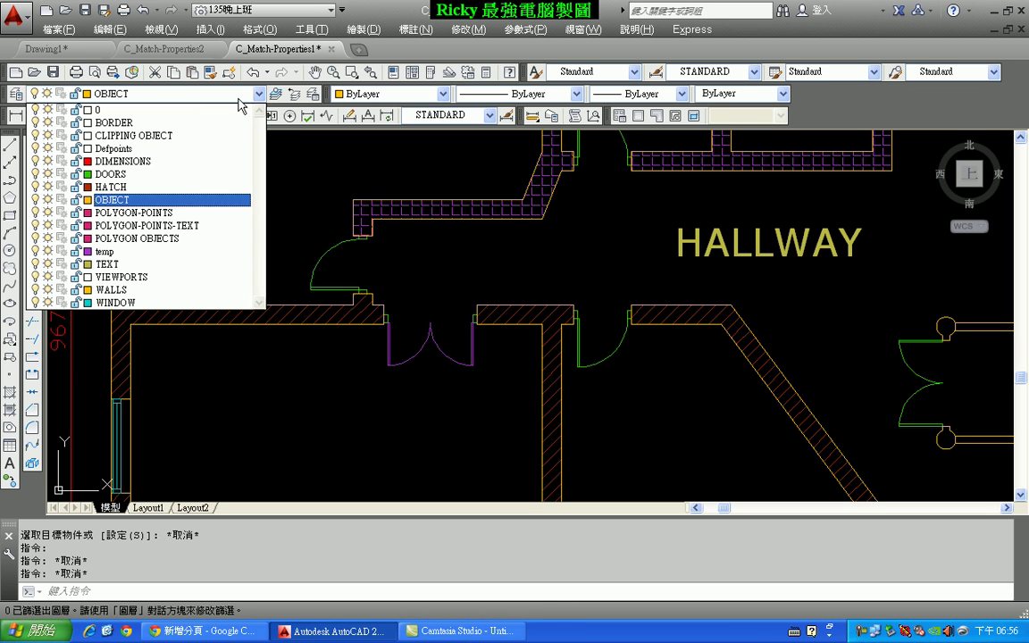
click(35, 174)
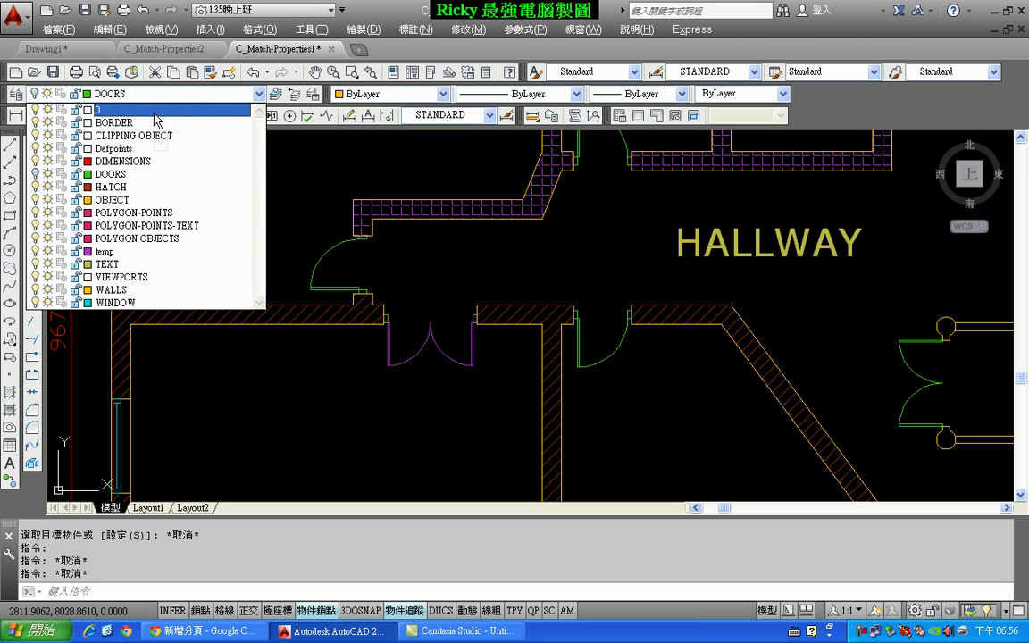
click(150, 109)
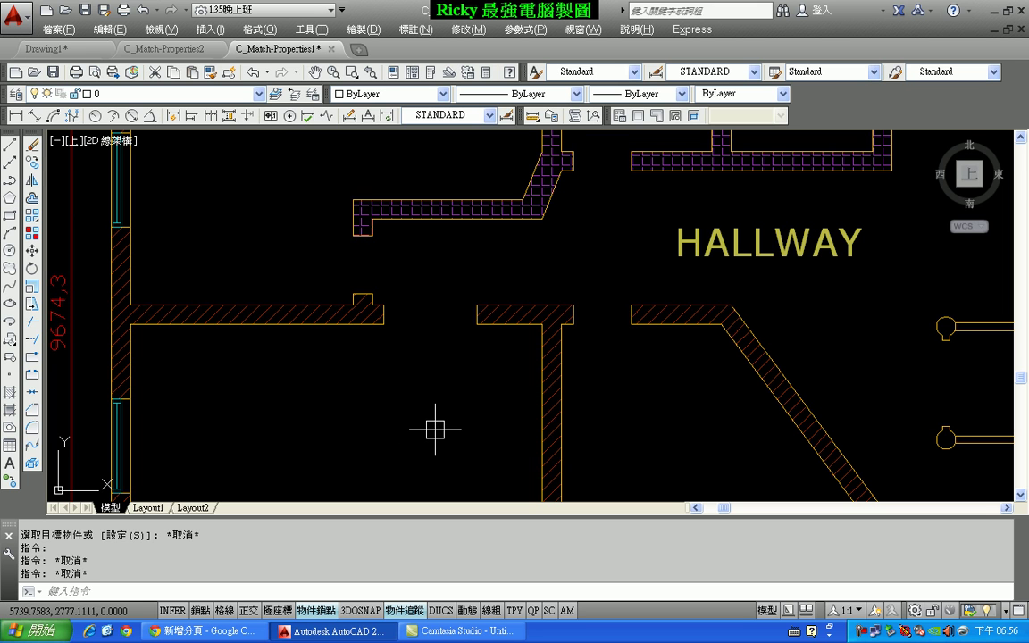
click(255, 71)
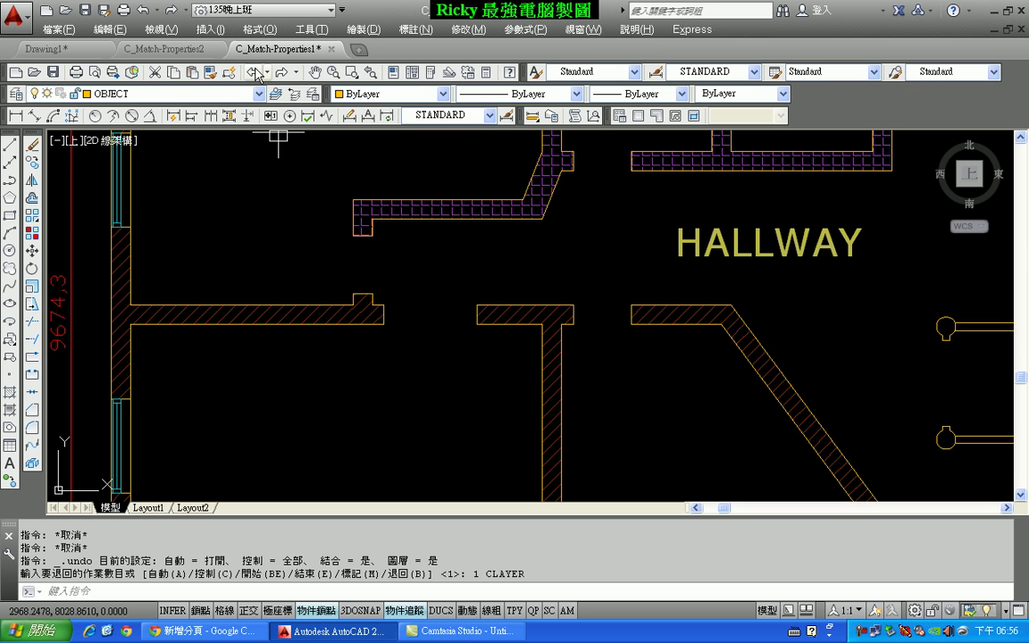
click(255, 71)
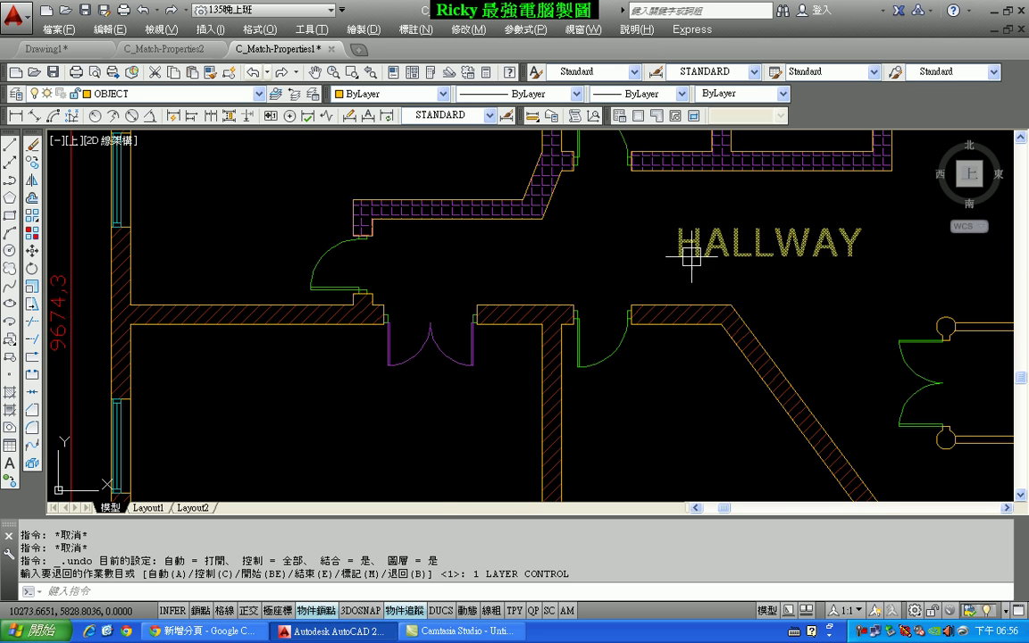
middle_drag(637, 256, 534, 319)
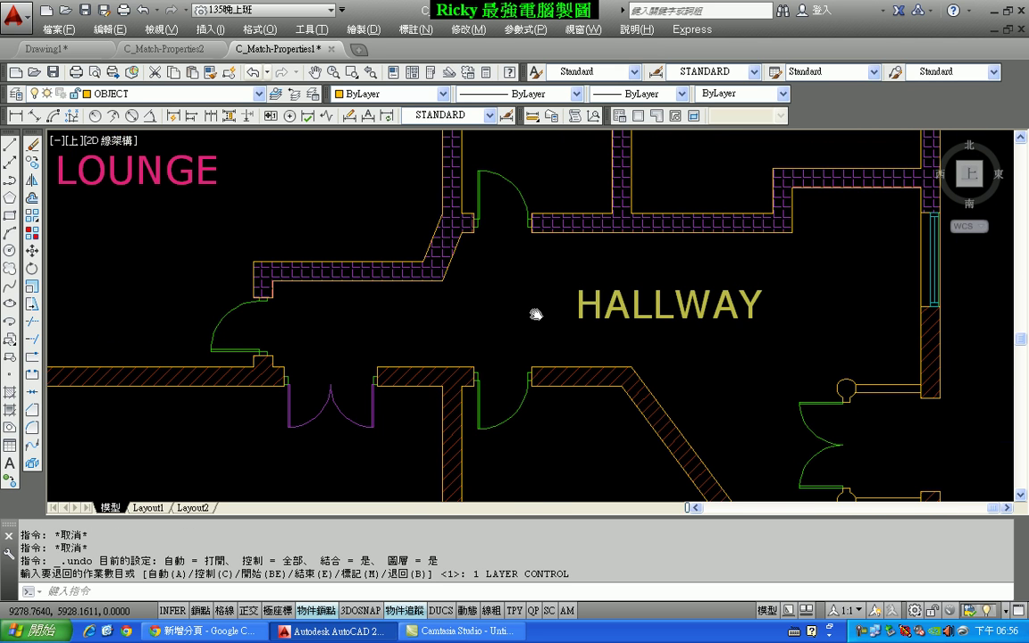
click(451, 370)
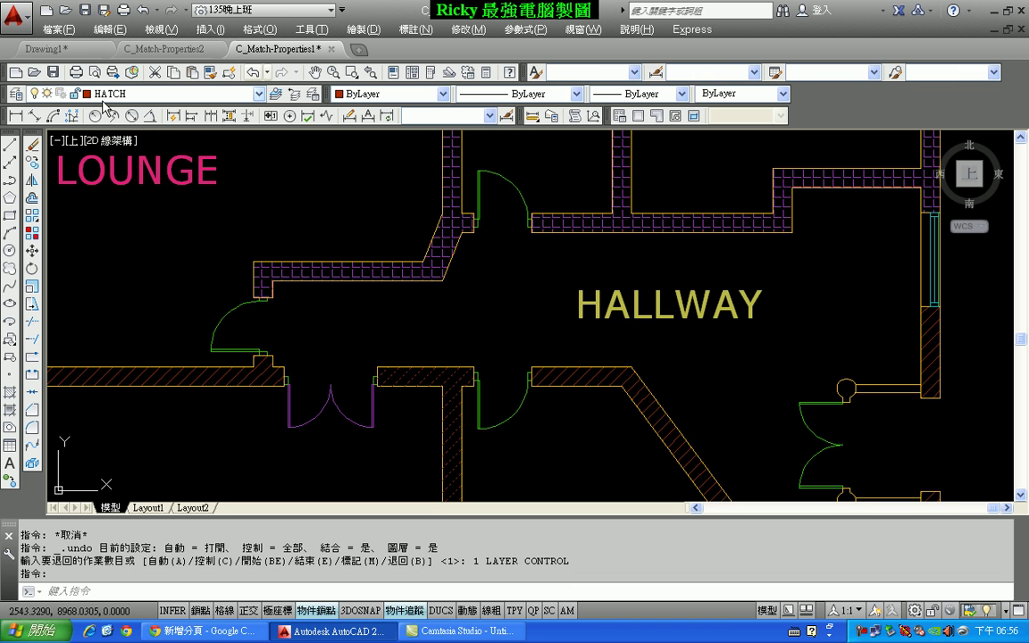
key(Escape)
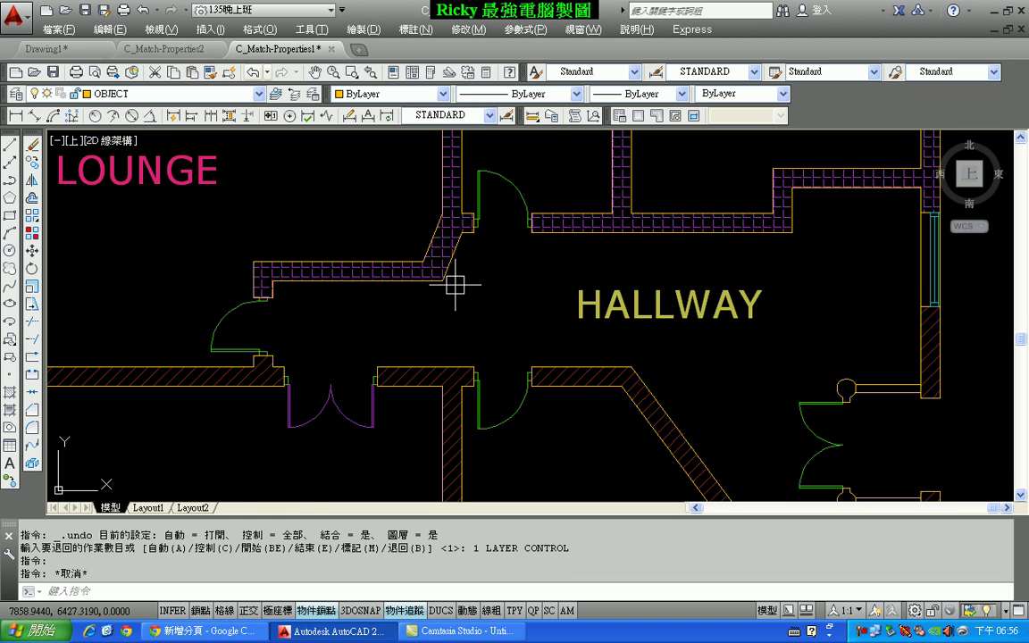
scroll(413, 265, up, 2)
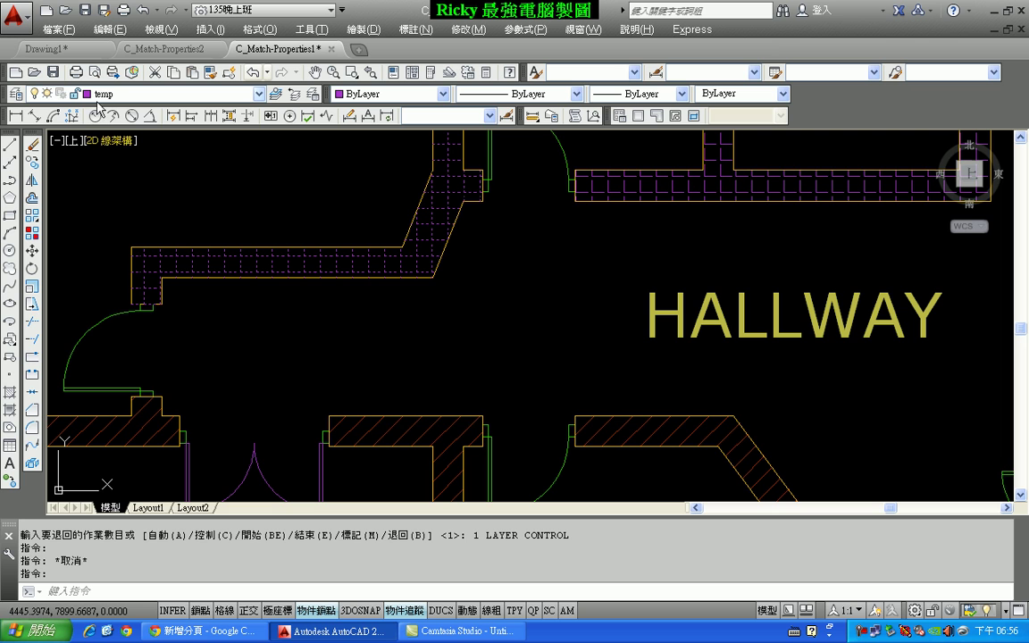
scroll(403, 298, down, 2)
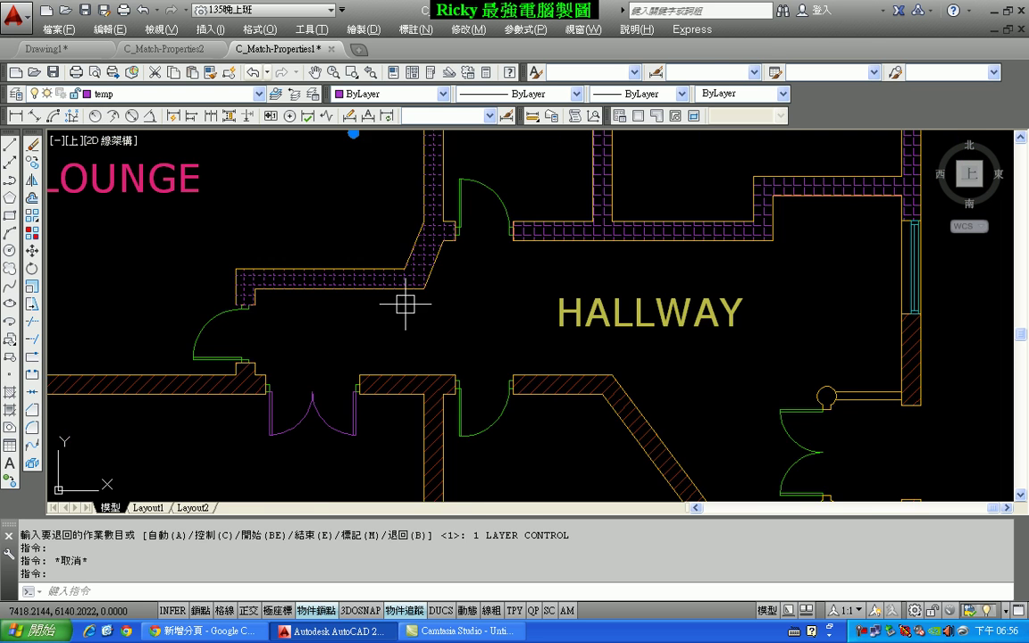
key(Escape)
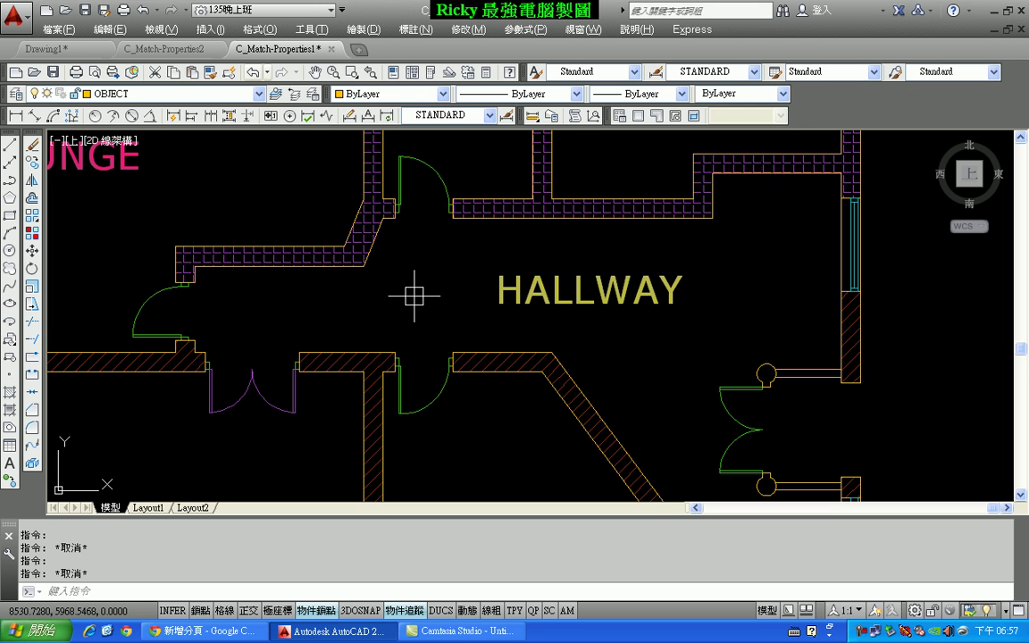
middle_drag(390, 415, 393, 382)
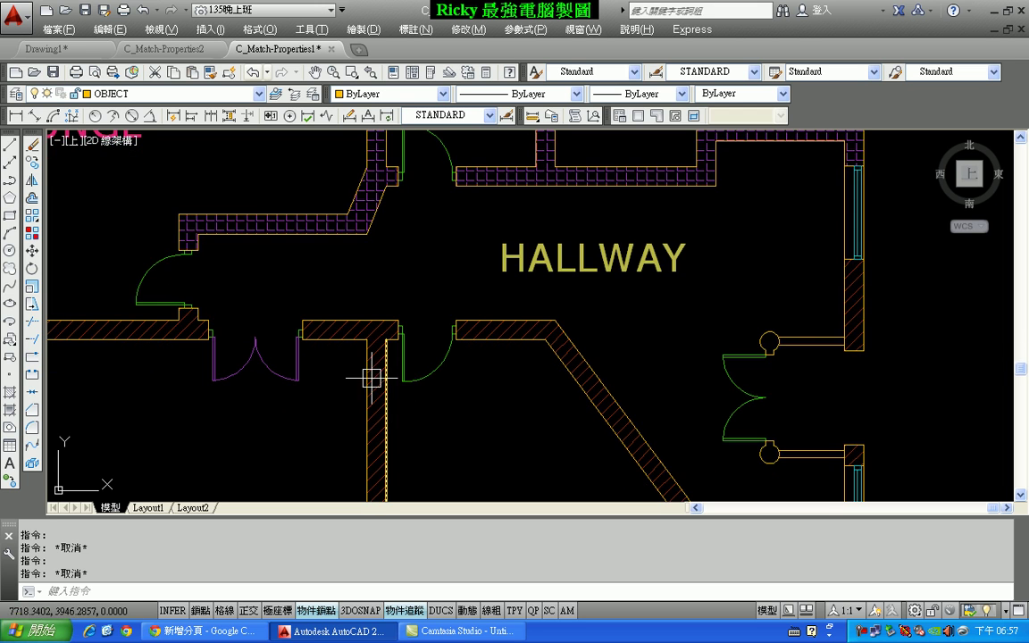
middle_drag(409, 232, 417, 301)
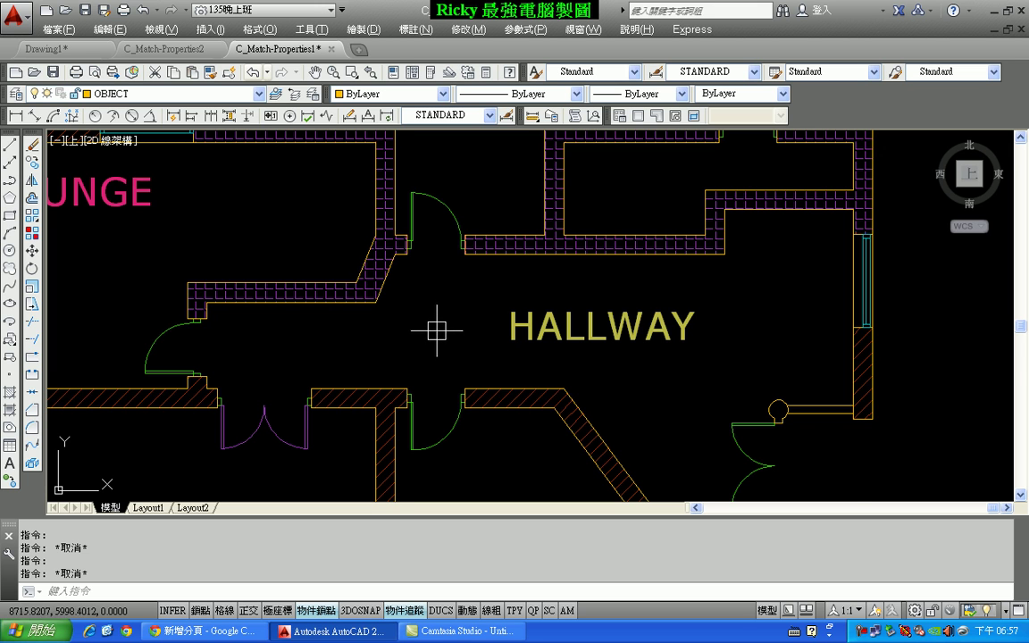
middle_drag(431, 317, 427, 291)
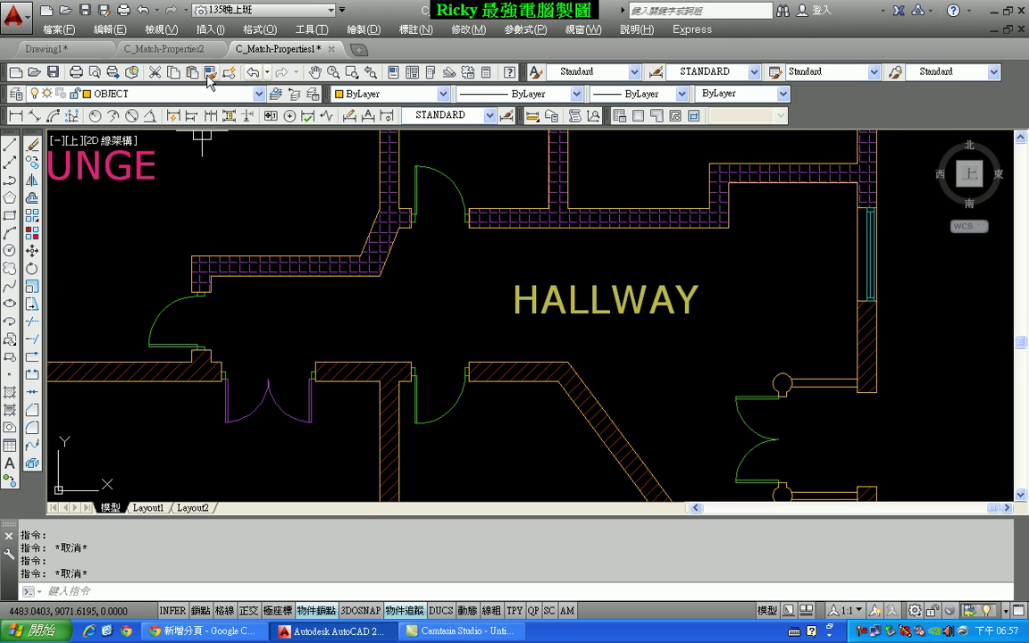
Set the hatched wall as the MATCHPROP source, with Color included and Hatch excluded.
click(209, 73)
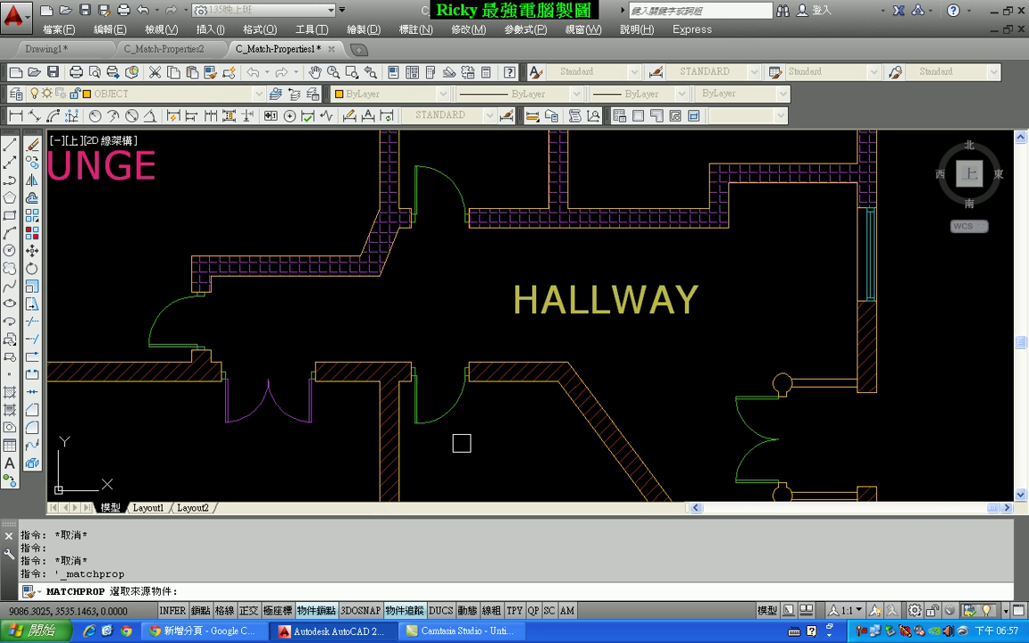
scroll(415, 406, up, 2)
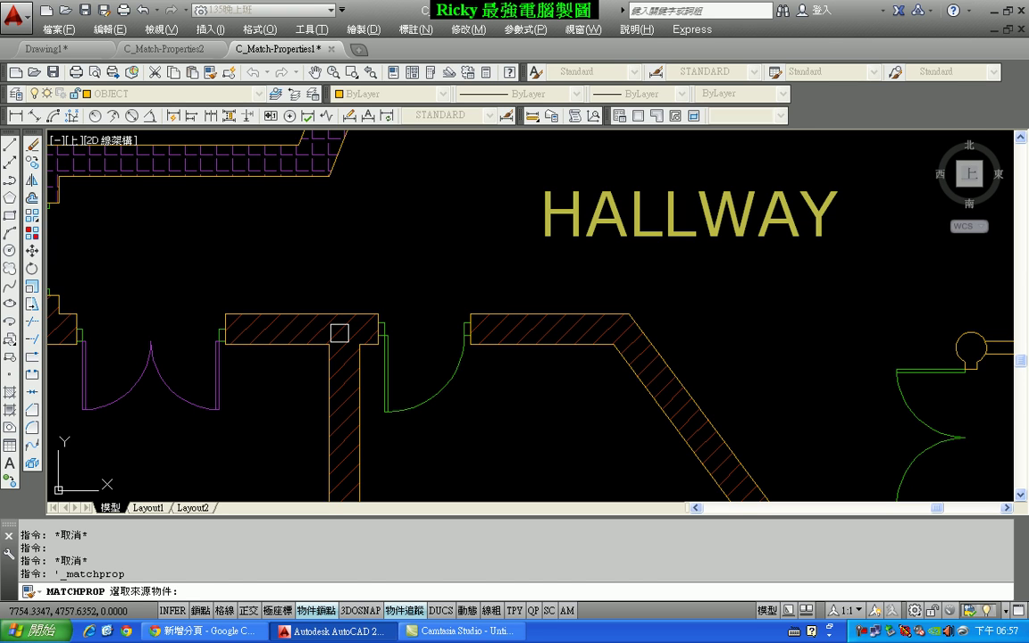
click(339, 332)
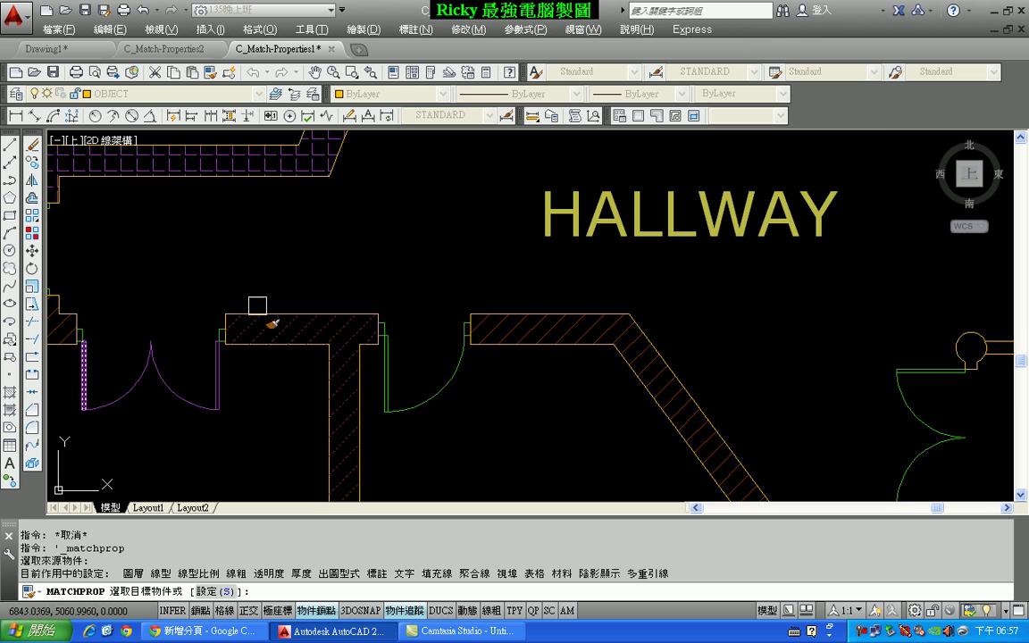
middle_drag(296, 234, 299, 357)
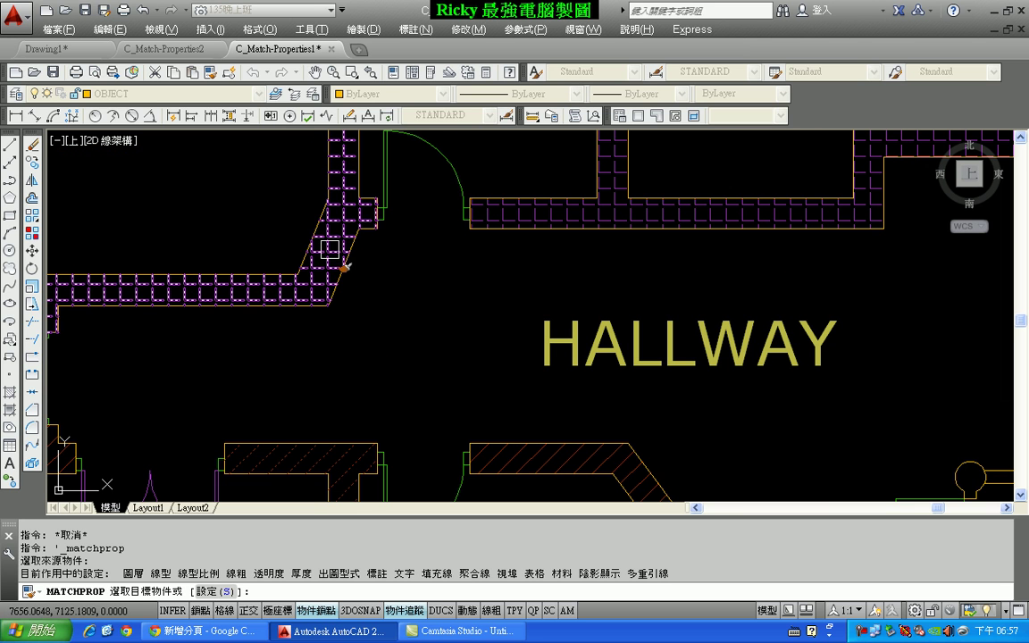
click(211, 592)
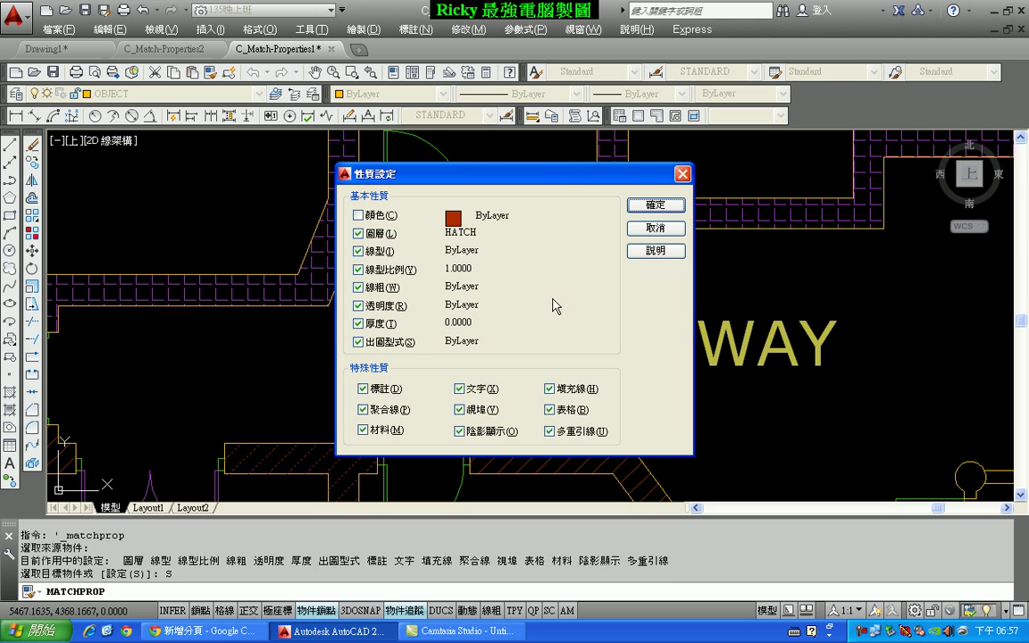
click(359, 216)
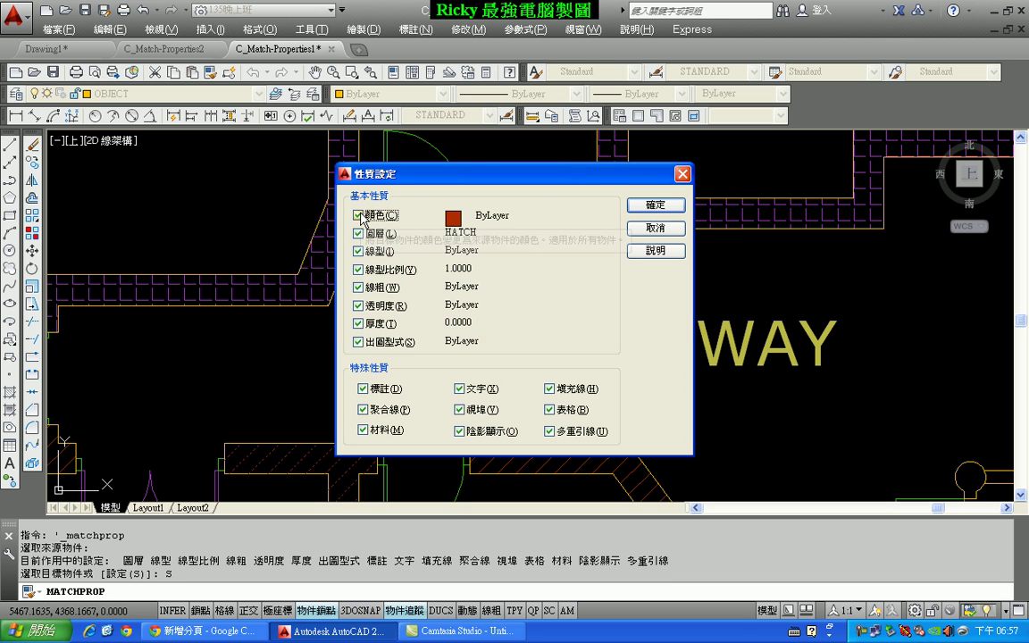
click(549, 390)
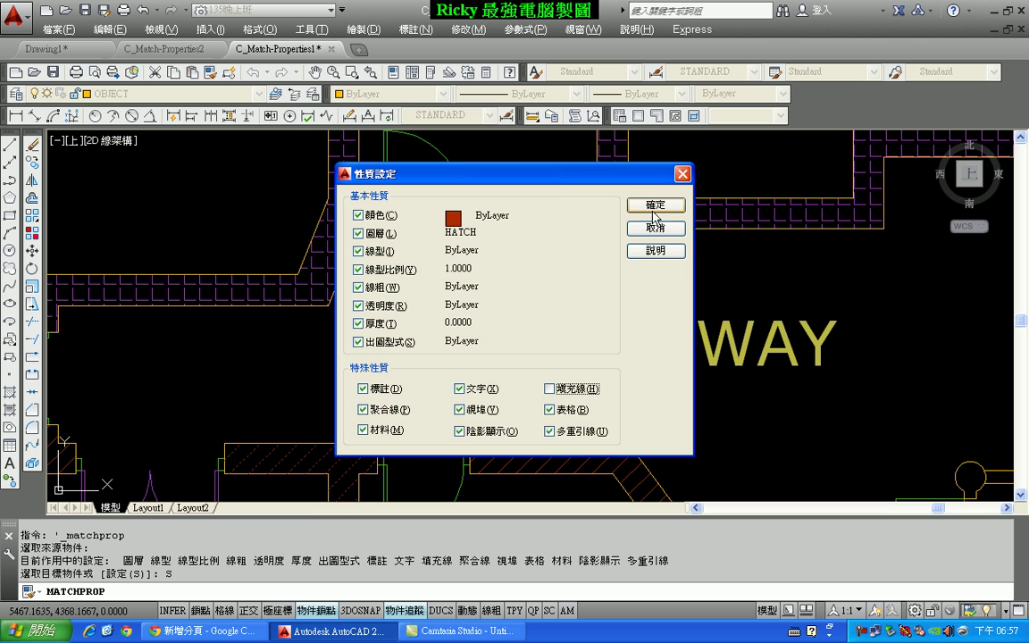
key(Return)
Apply it to the hallway's brick wall hatch and confirm it is on the HATCH layer.
middle_drag(455, 294, 494, 355)
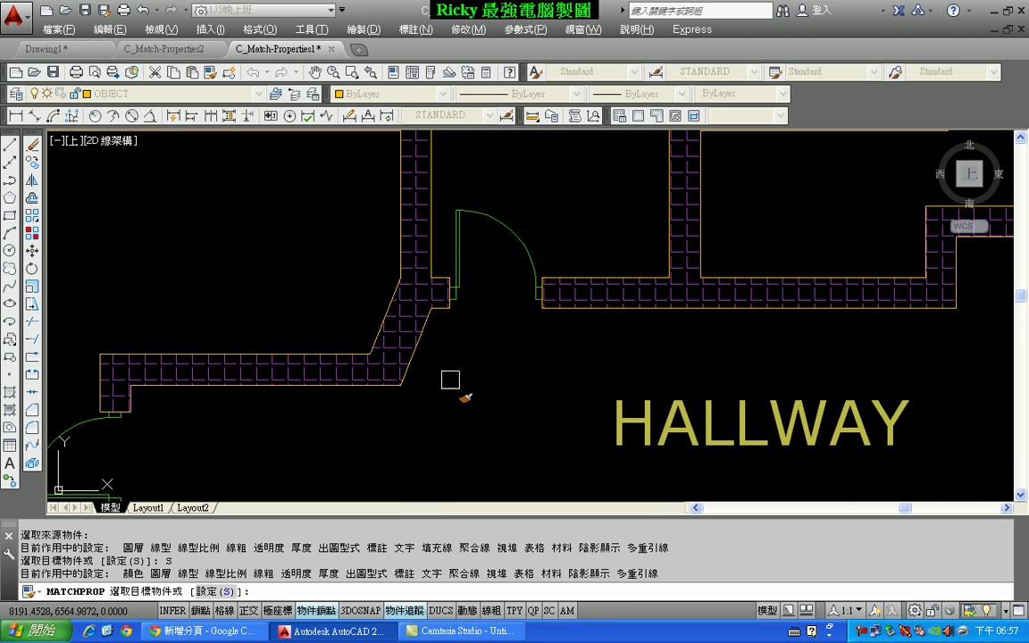
click(396, 312)
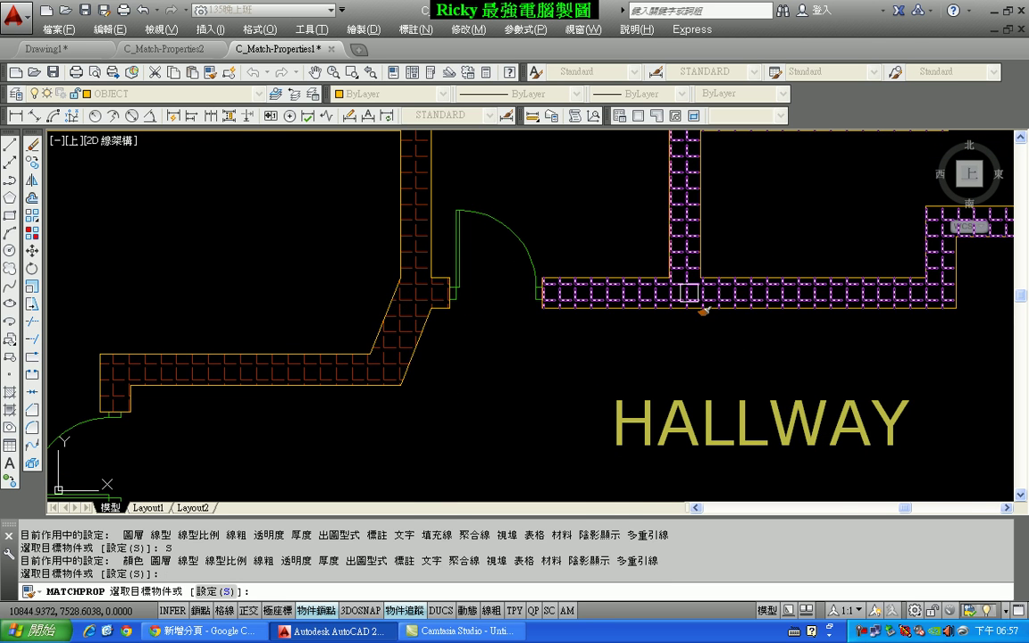
scroll(657, 307, down, 5)
scroll(555, 286, up, 5)
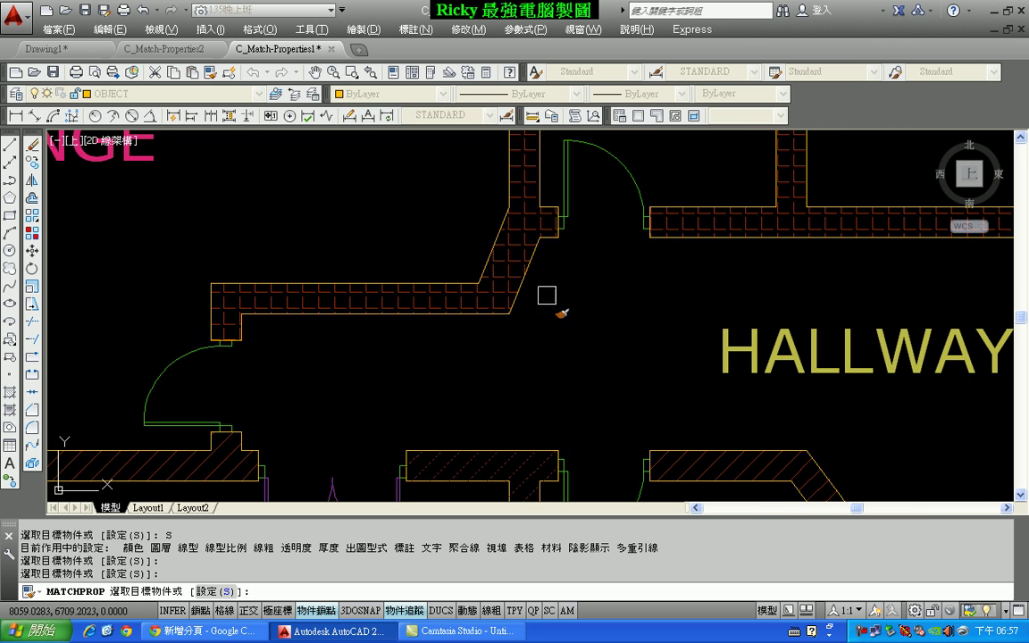
key(Escape)
click(510, 284)
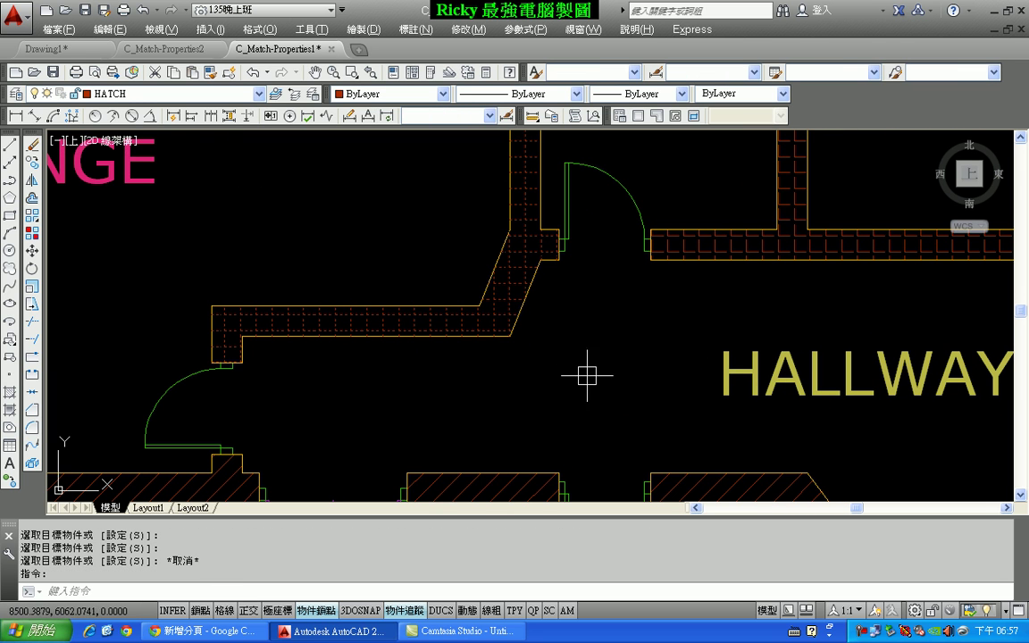
key(Escape)
middle_drag(587, 358, 546, 270)
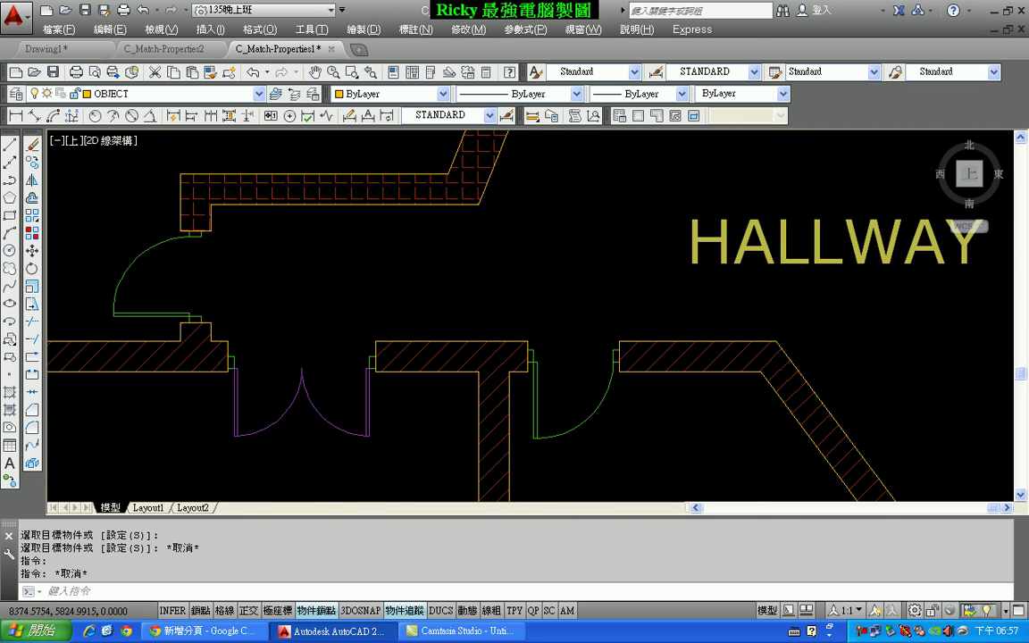
scroll(544, 260, down, 4)
middle_drag(547, 248, 519, 319)
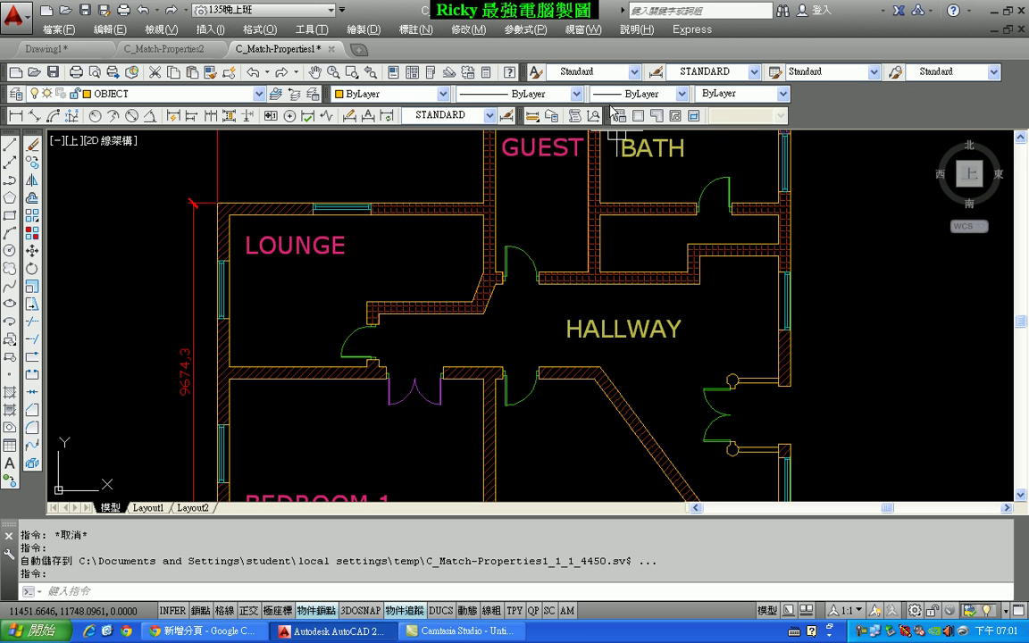
Close Drawing1 without saving and tile the two remaining drawings vertically.
click(582, 29)
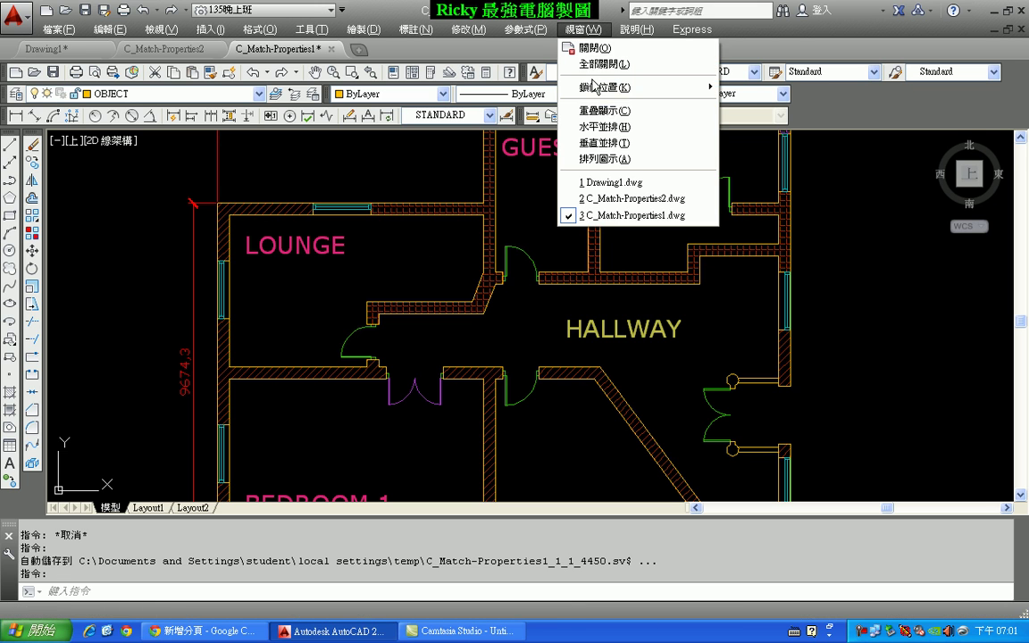
click(639, 150)
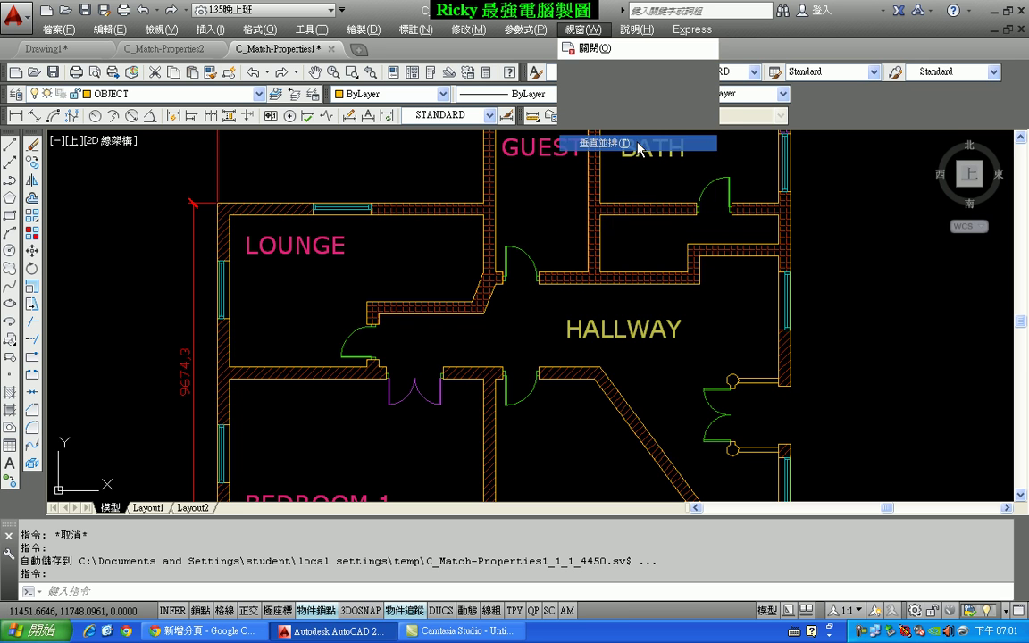
click(686, 143)
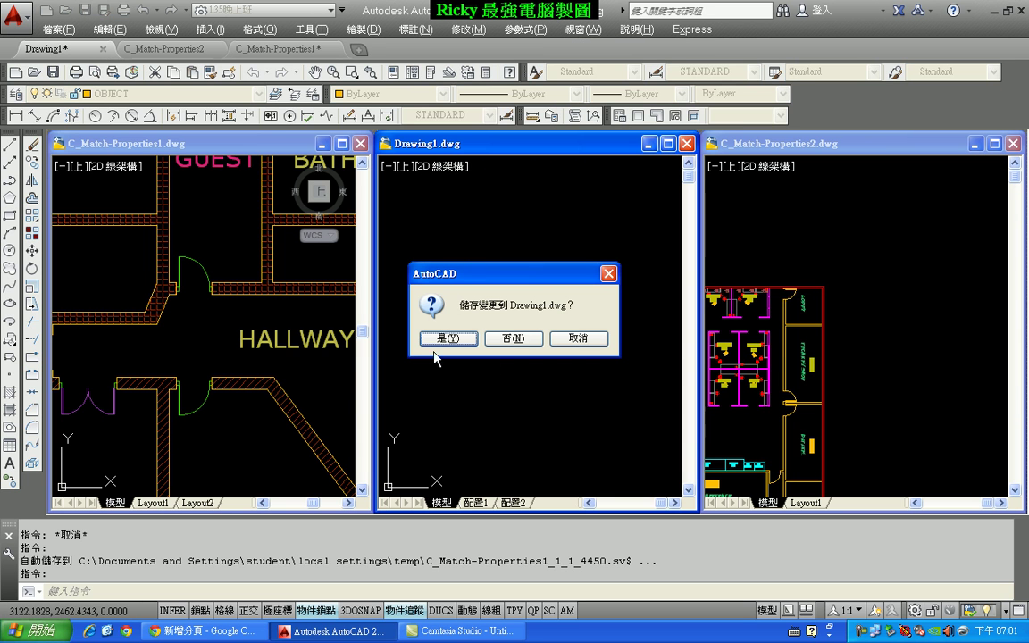
click(515, 338)
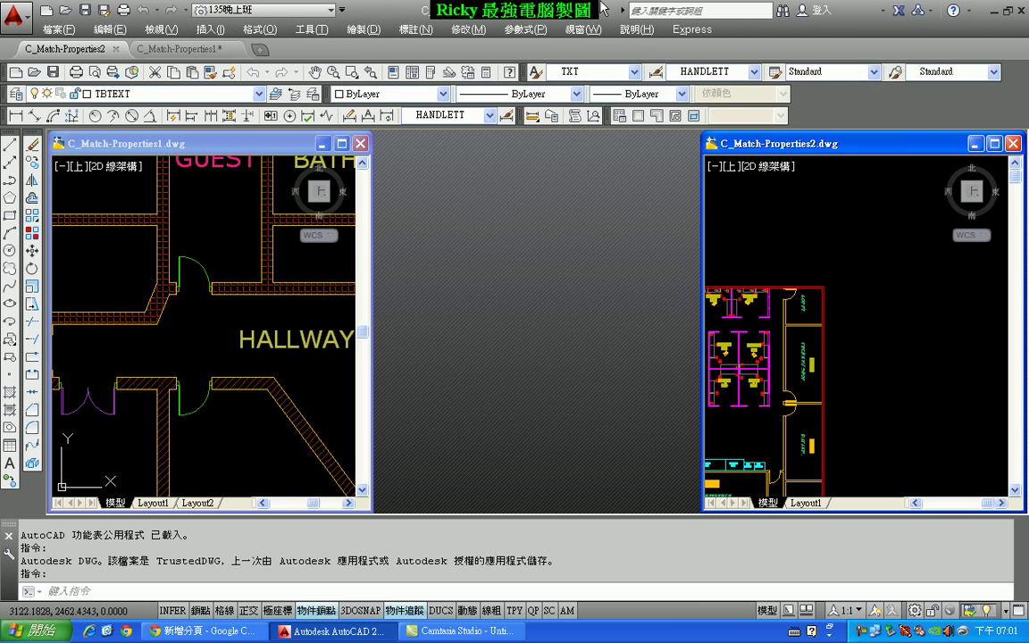
click(582, 30)
click(597, 143)
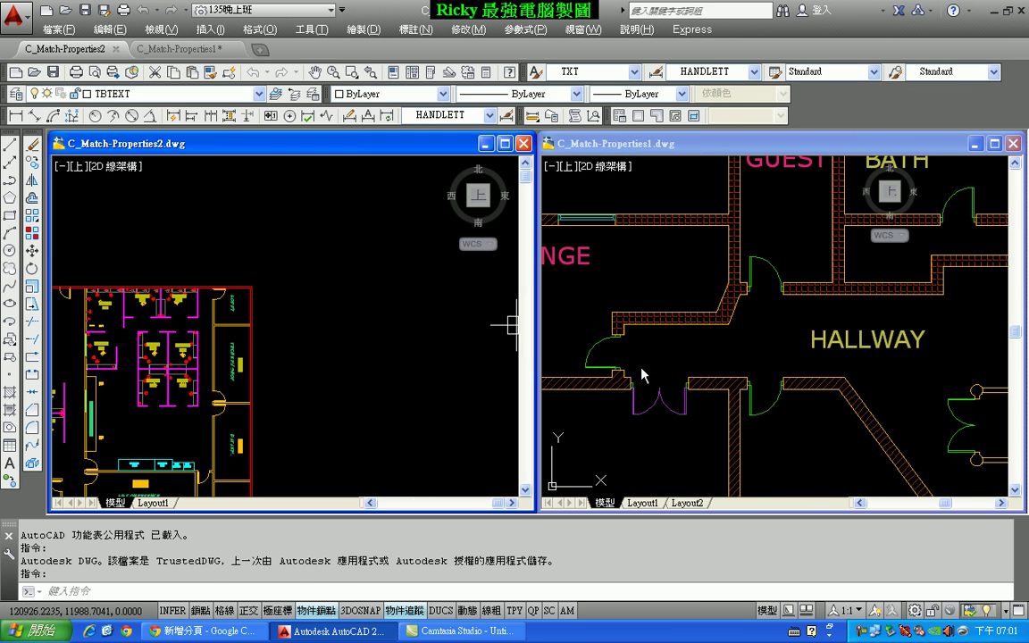
Zoom and centre the left drawing on the conference room labels.
click(344, 343)
scroll(345, 343, down, 2)
scroll(283, 340, up, 3)
scroll(283, 341, up, 2)
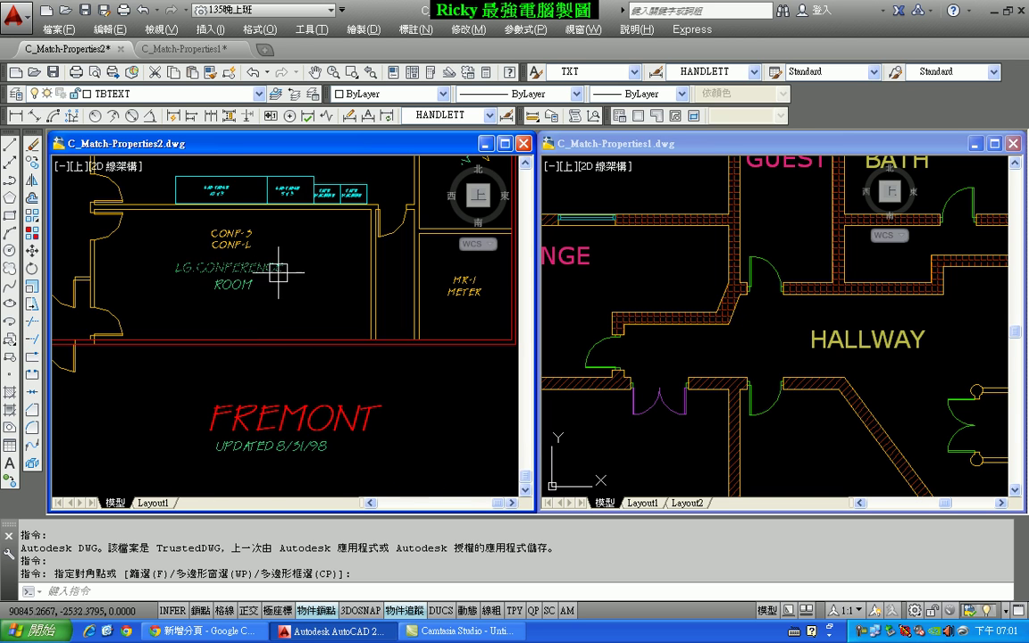
scroll(292, 287, up, 4)
mouse_move(302, 322)
middle_down()
mouse_move(320, 357)
mouse_move(359, 360)
middle_up()
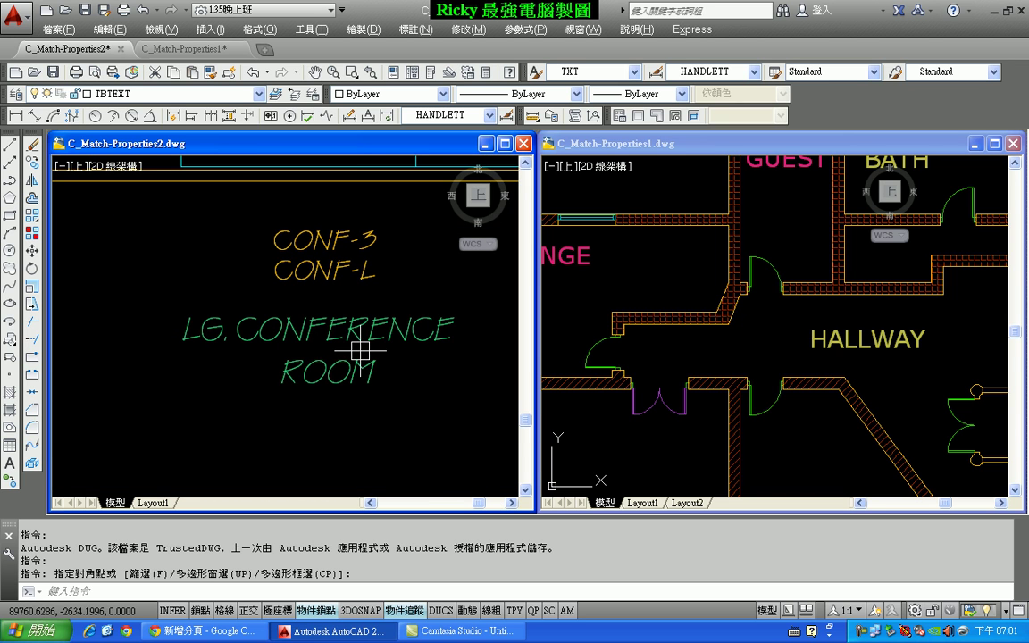
Frame the floor plan so GUEST and BATH show, then reactivate the conference-room drawing.
click(720, 369)
scroll(720, 369, down, 2)
scroll(716, 296, up, 1)
scroll(716, 295, up, 3)
scroll(714, 384, down, 1)
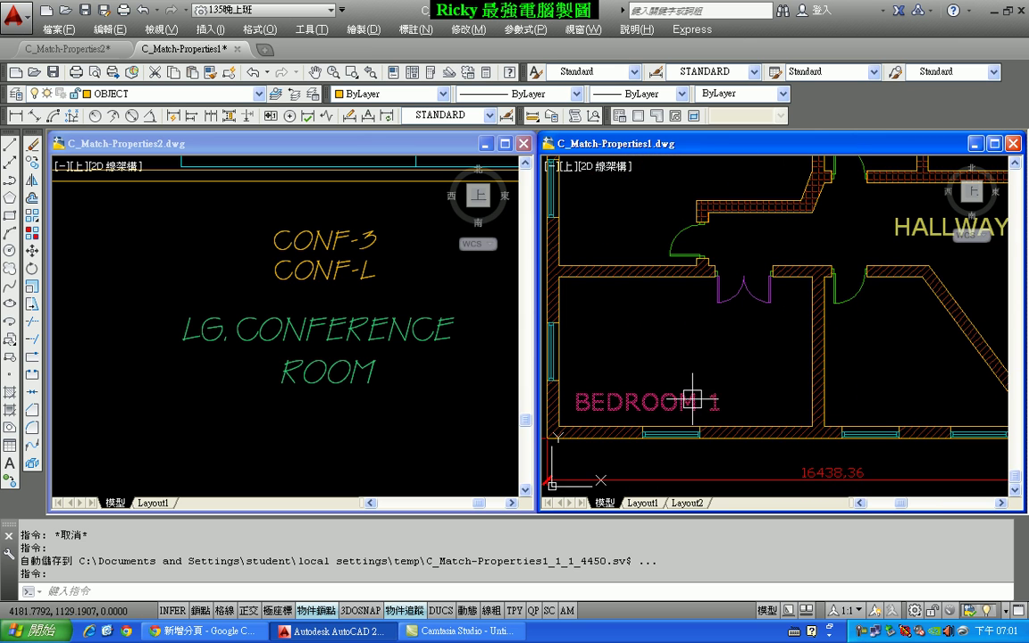
scroll(660, 339, down, 1)
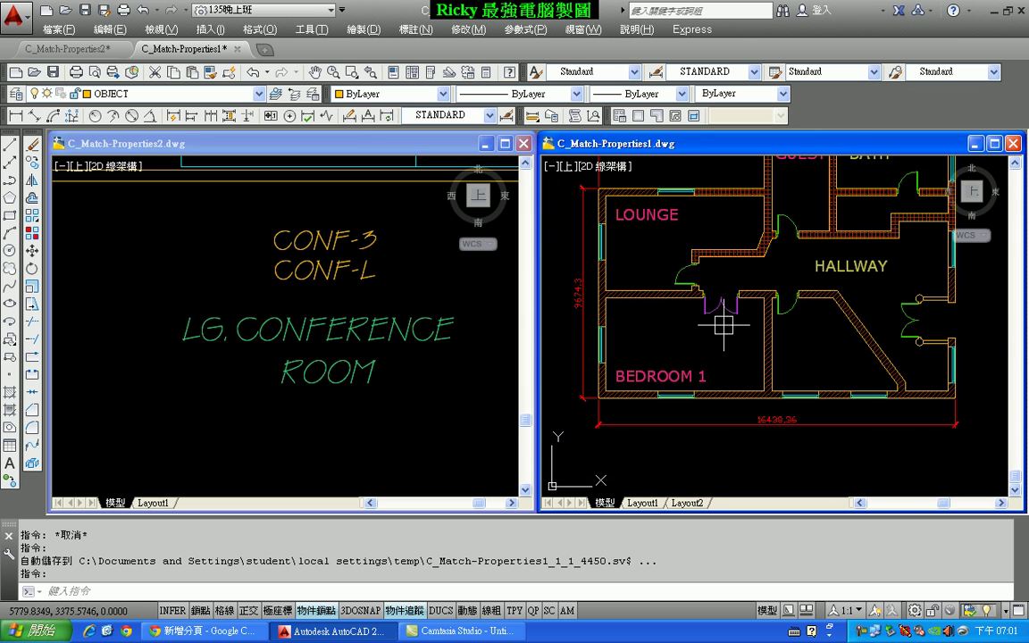
middle_drag(638, 323, 650, 406)
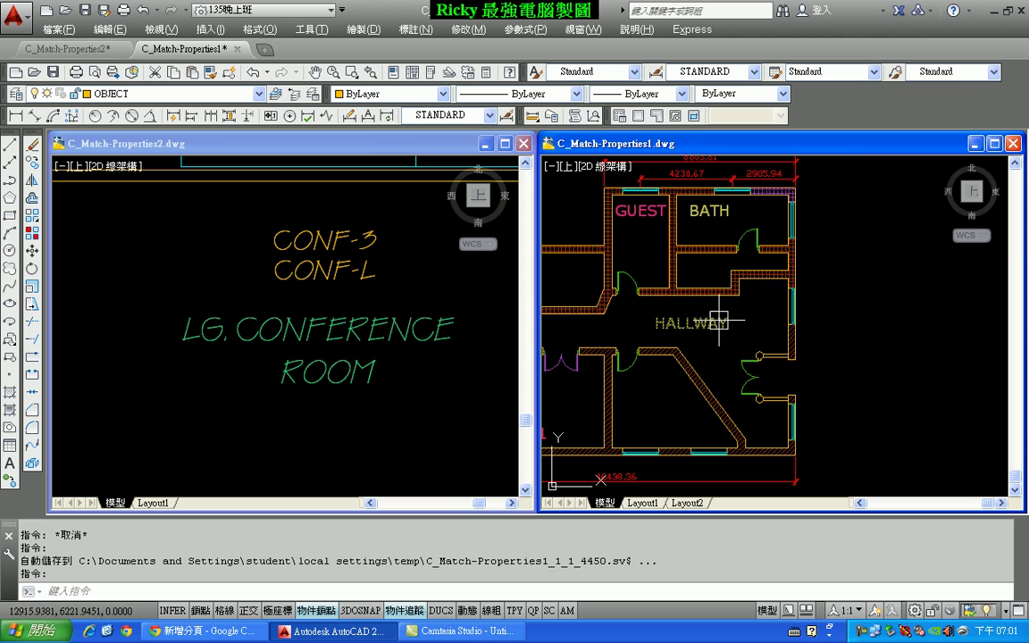
click(411, 391)
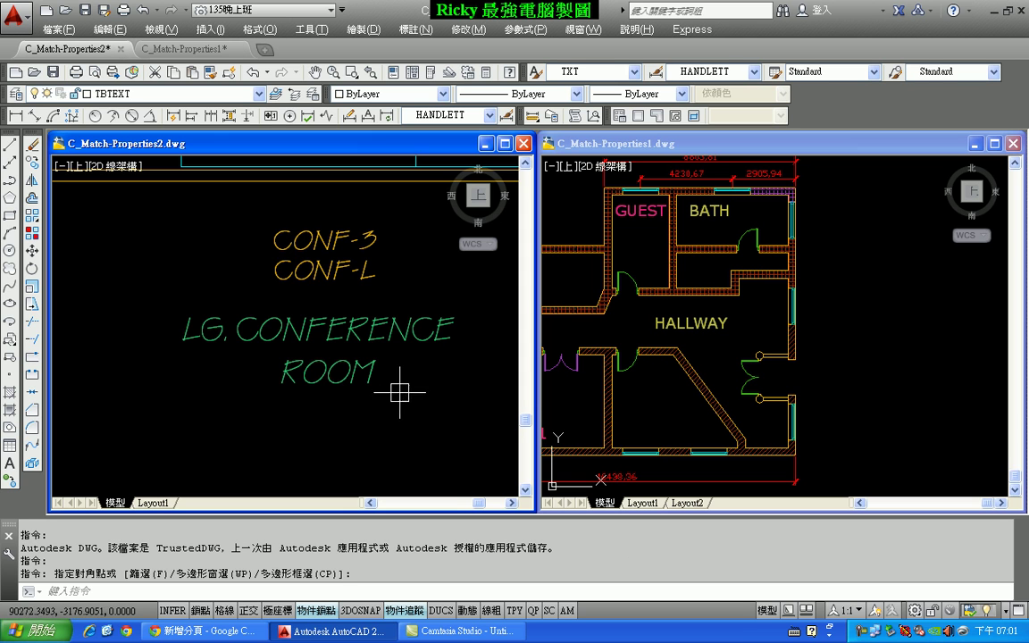
click(287, 323)
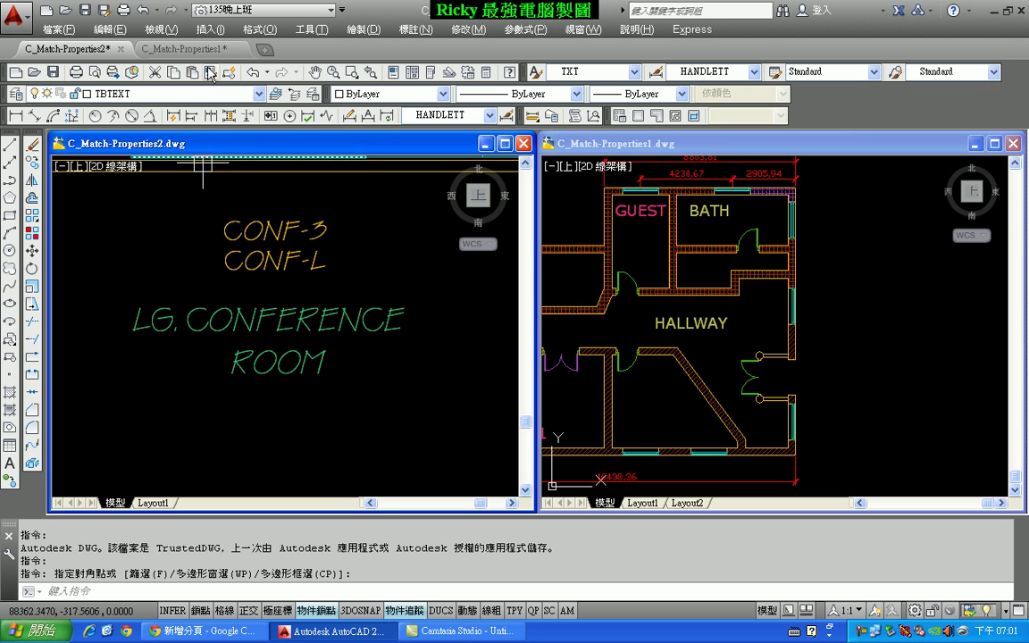
Match the HALLWAY label to the LG. CONFERENCE ROOM text's properties.
click(210, 72)
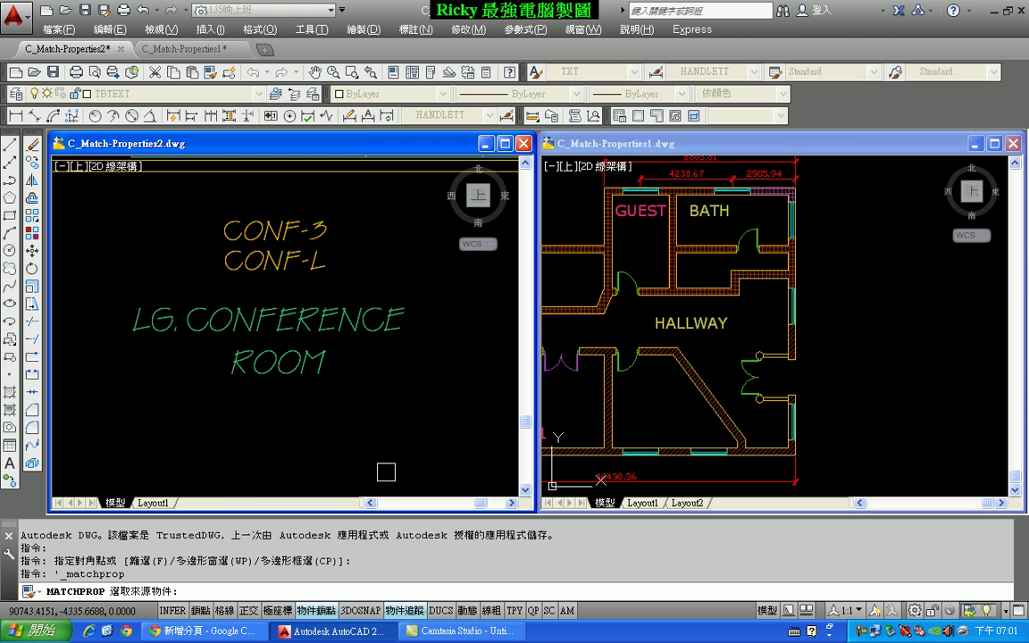
click(354, 325)
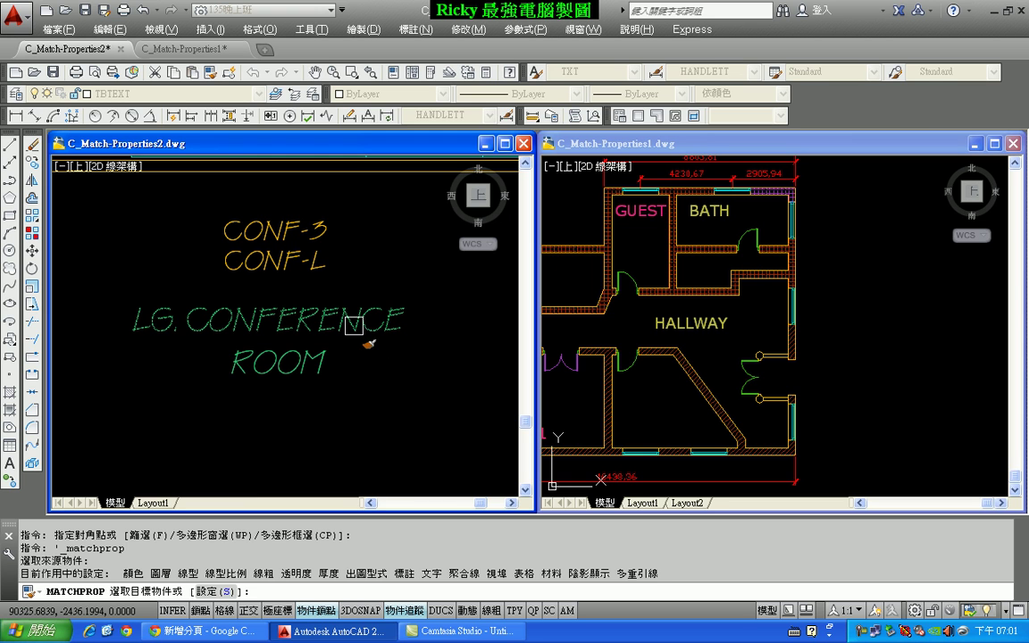
click(723, 357)
scroll(670, 320, up, 4)
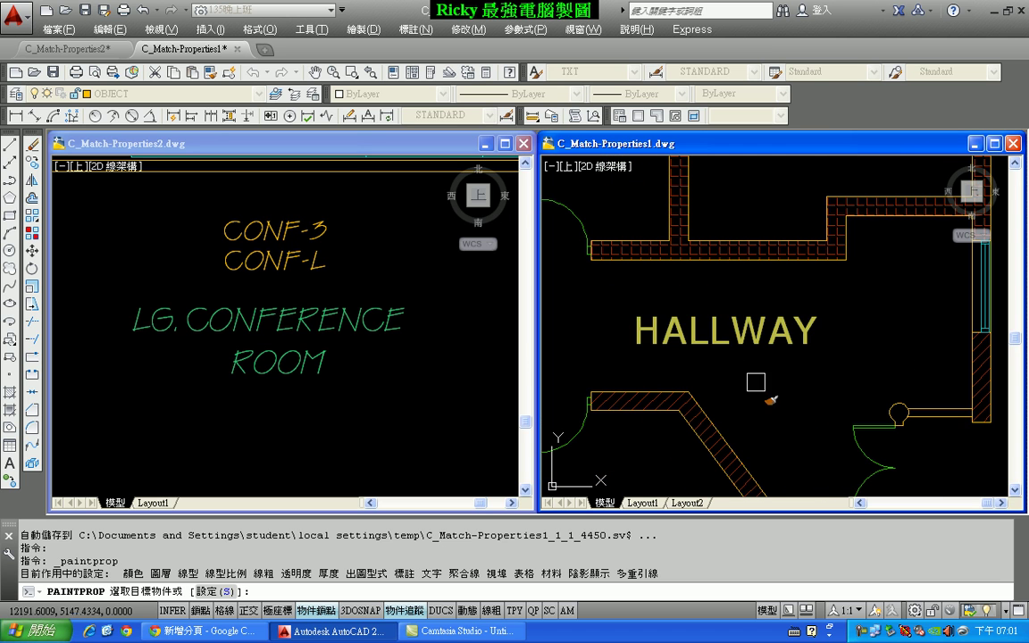
click(714, 342)
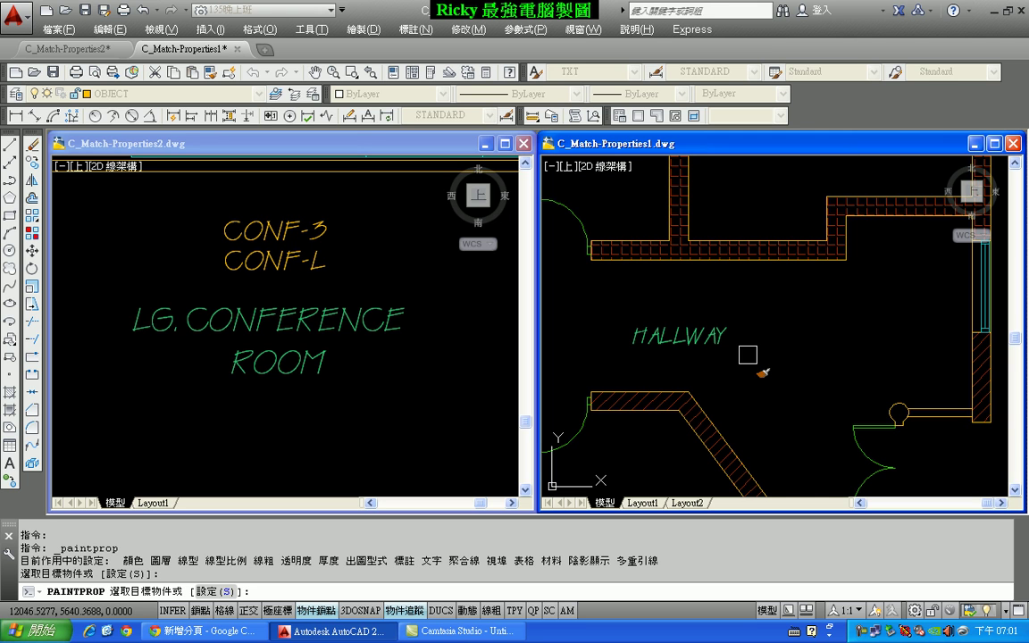
middle_drag(545, 265, 599, 274)
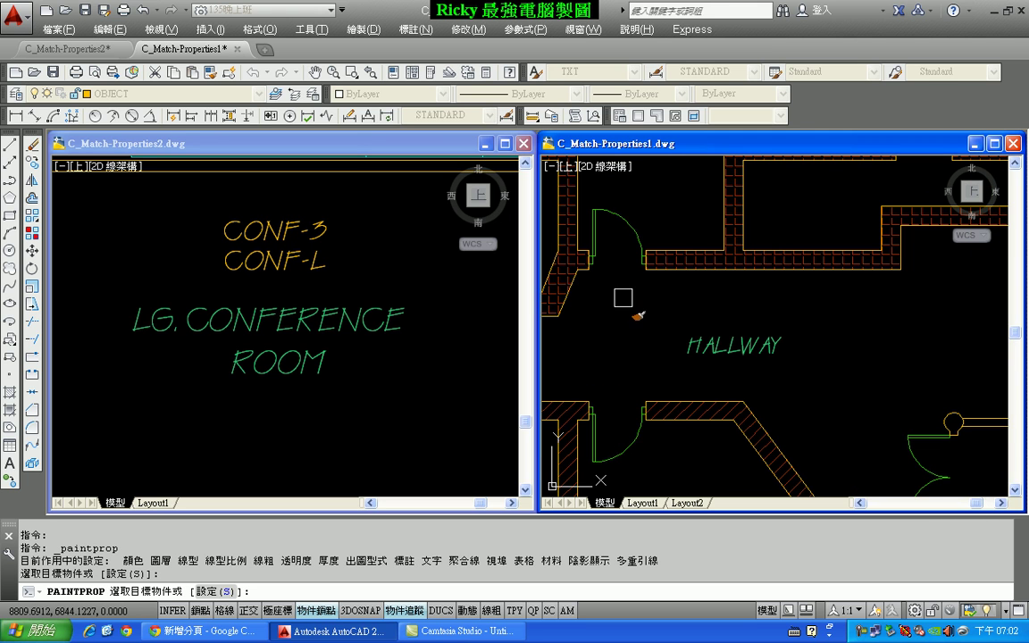
End the match, inspect HALLWAY on layer NewText, and undo the change.
key(Escape)
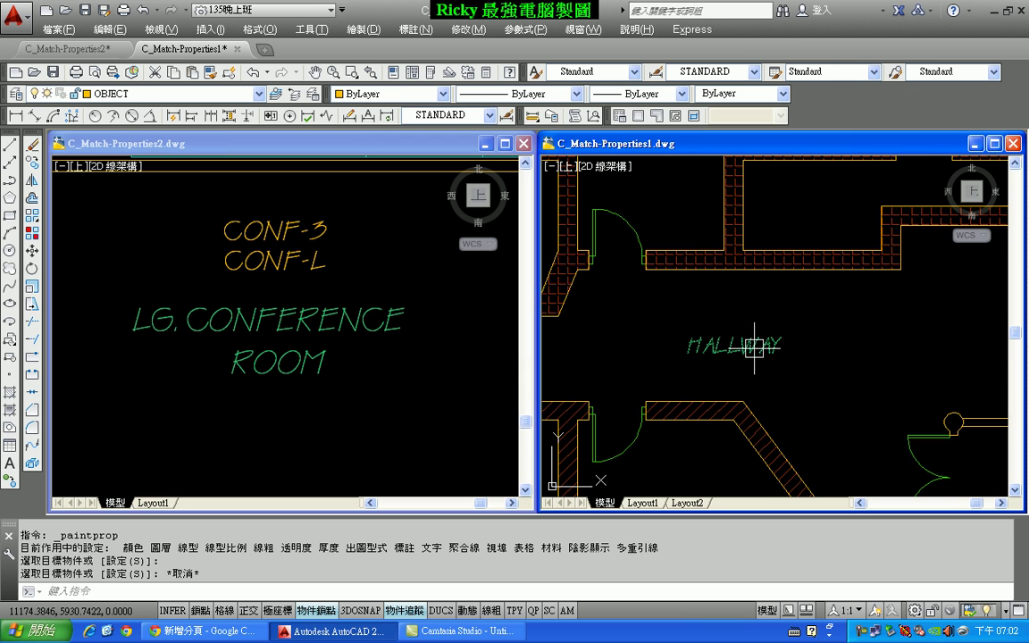
click(706, 344)
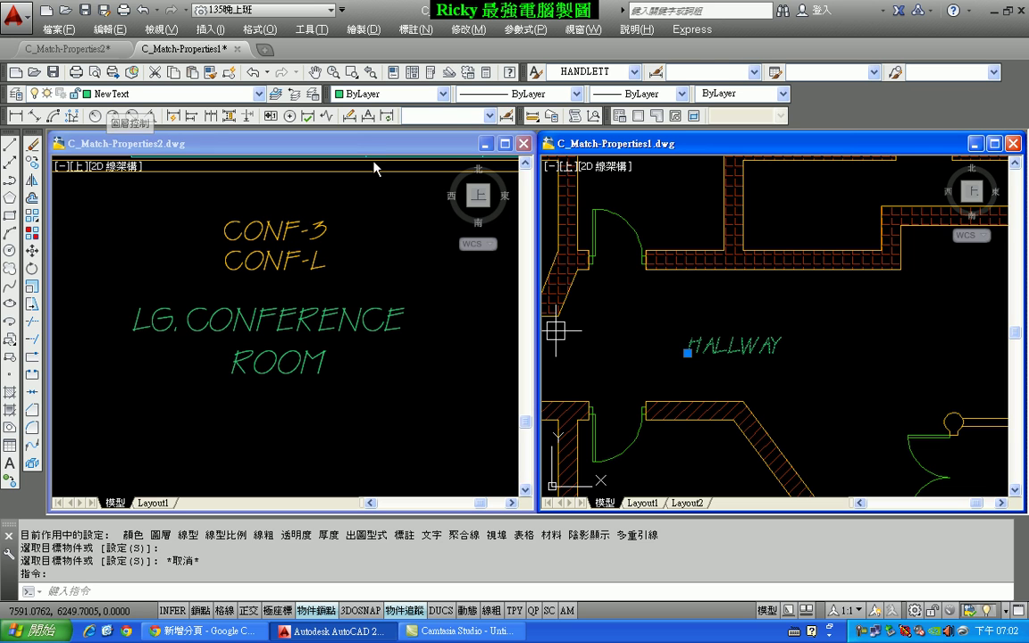
click(254, 71)
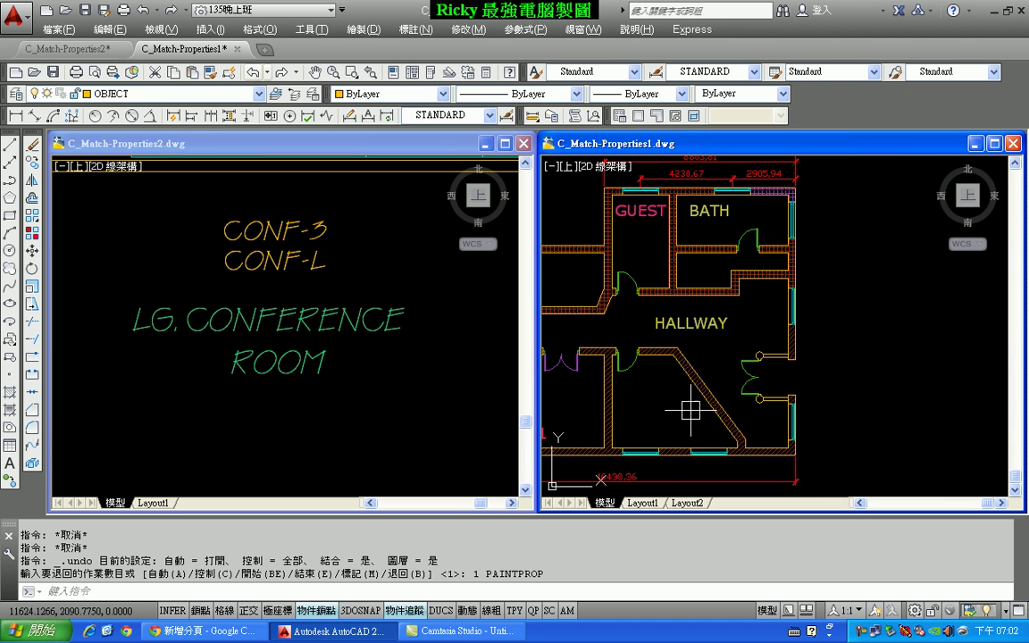
Inspect the HALLWAY label and the LG CONFERENCE label in their drawings.
scroll(720, 335, up, 4)
middle_drag(719, 336, 777, 370)
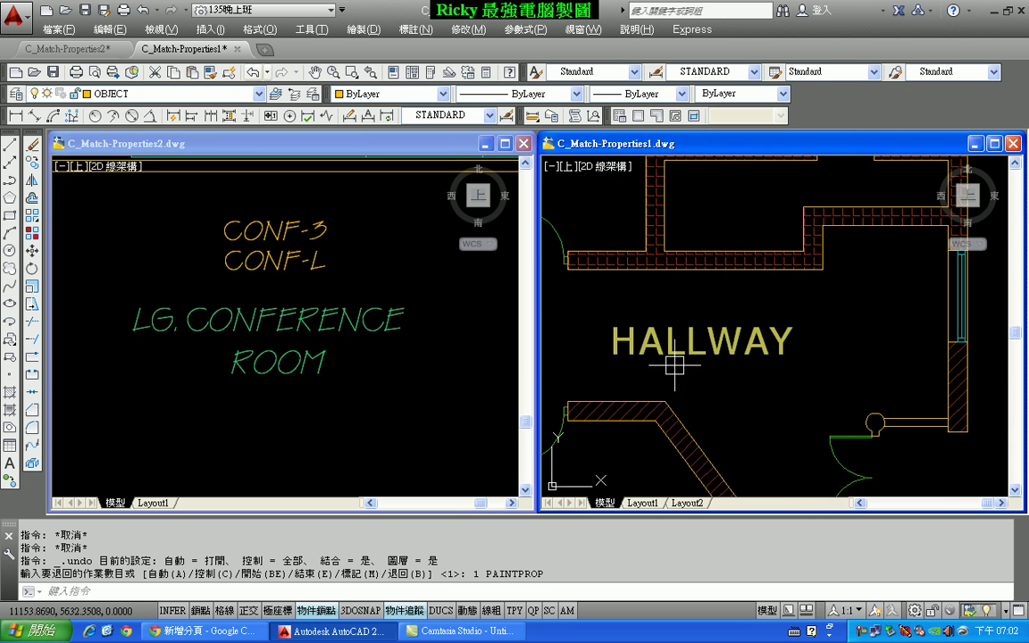
click(621, 343)
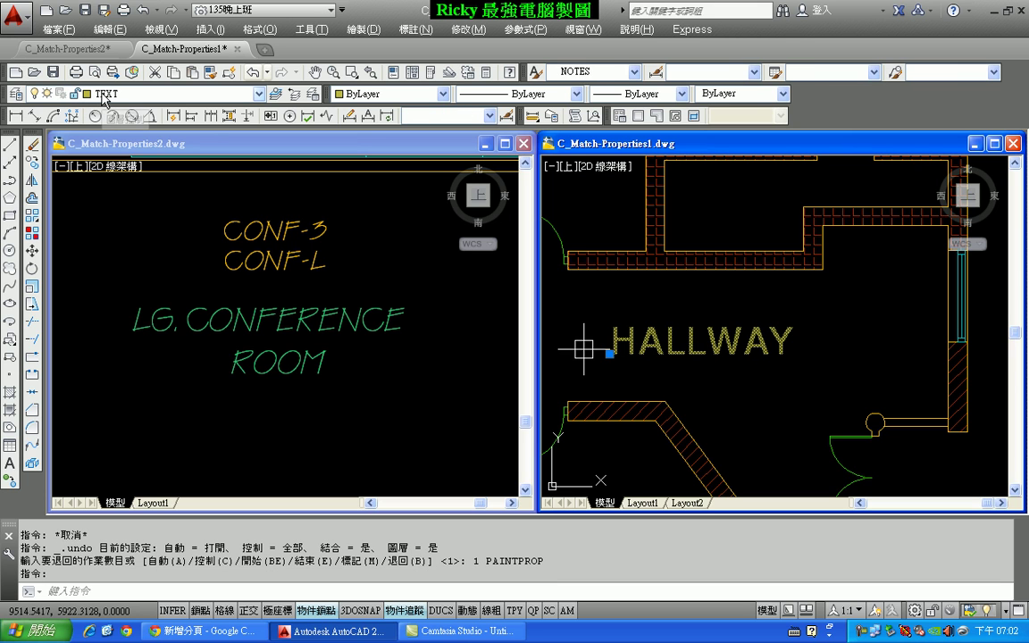
key(Escape)
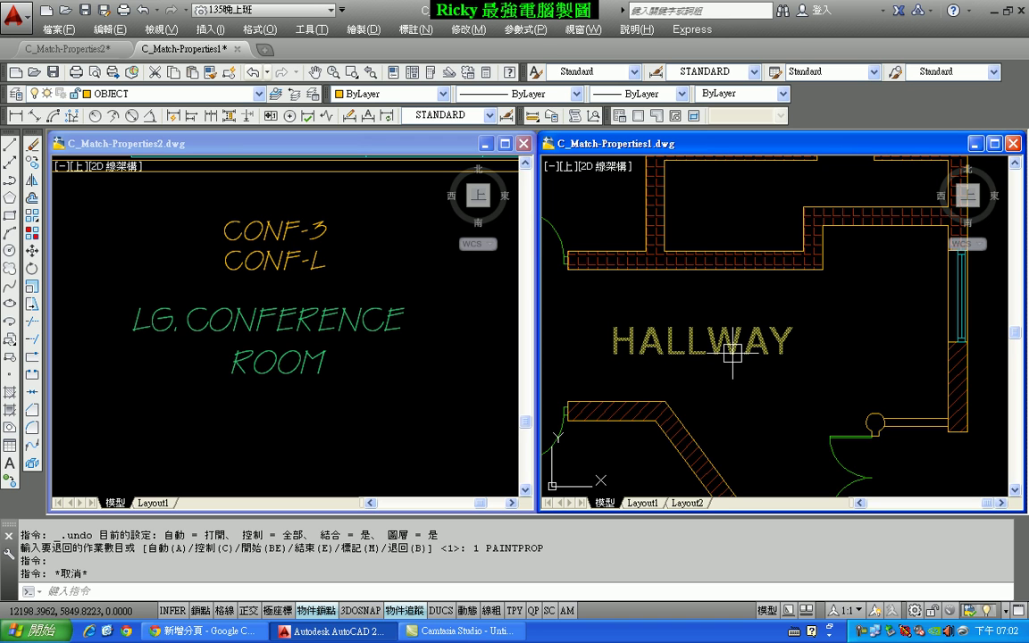
click(321, 322)
click(321, 321)
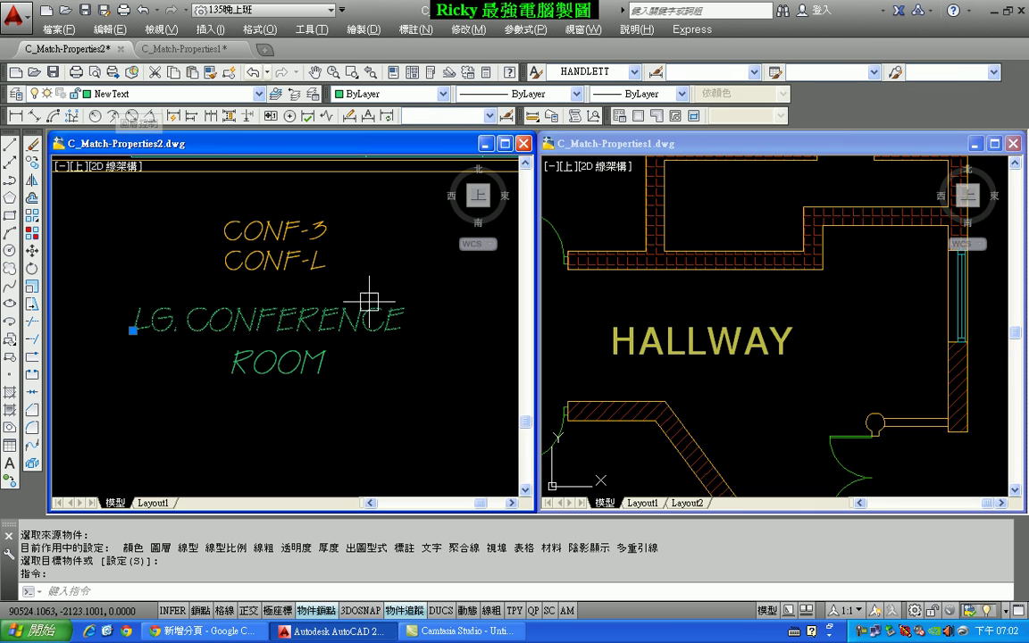
middle_drag(393, 295, 394, 318)
key(Escape)
key(Escape)
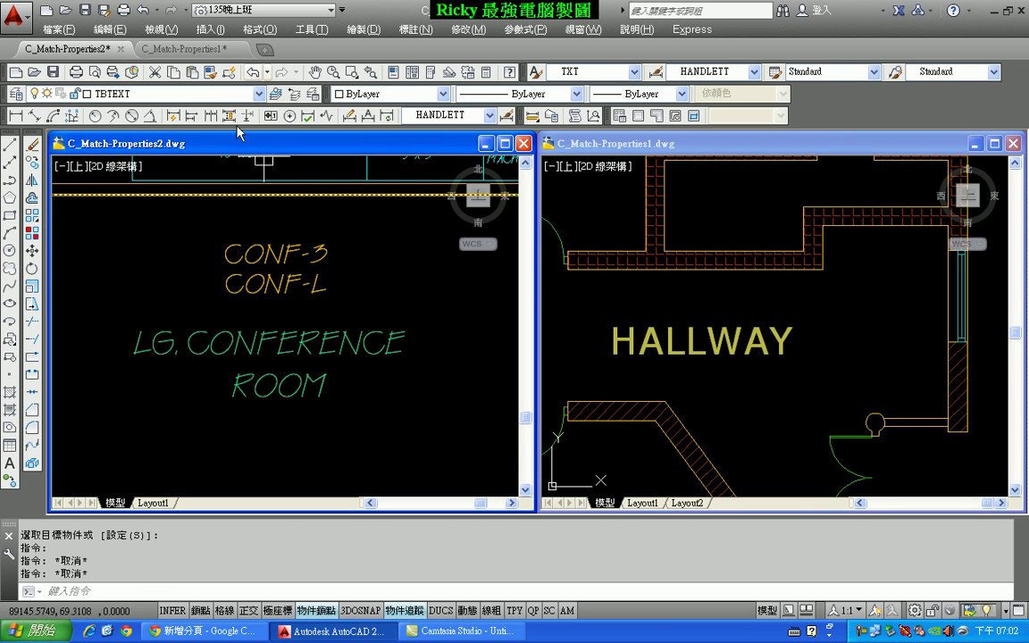
Start MATCHPROP from the LG CONFERENCE label with Color and Layer unchecked in settings.
click(212, 75)
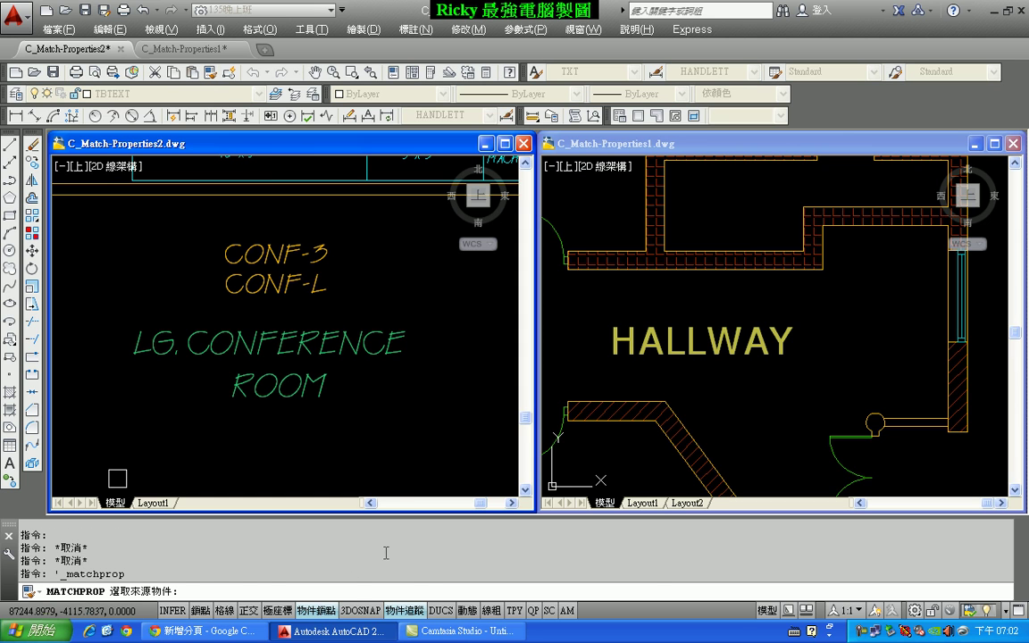
click(337, 345)
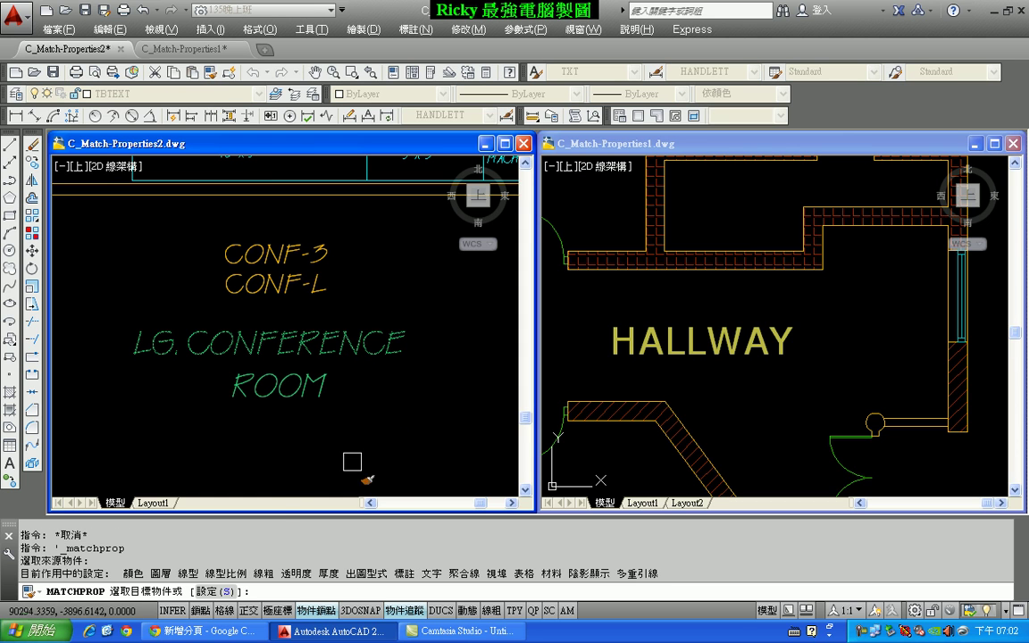
click(215, 592)
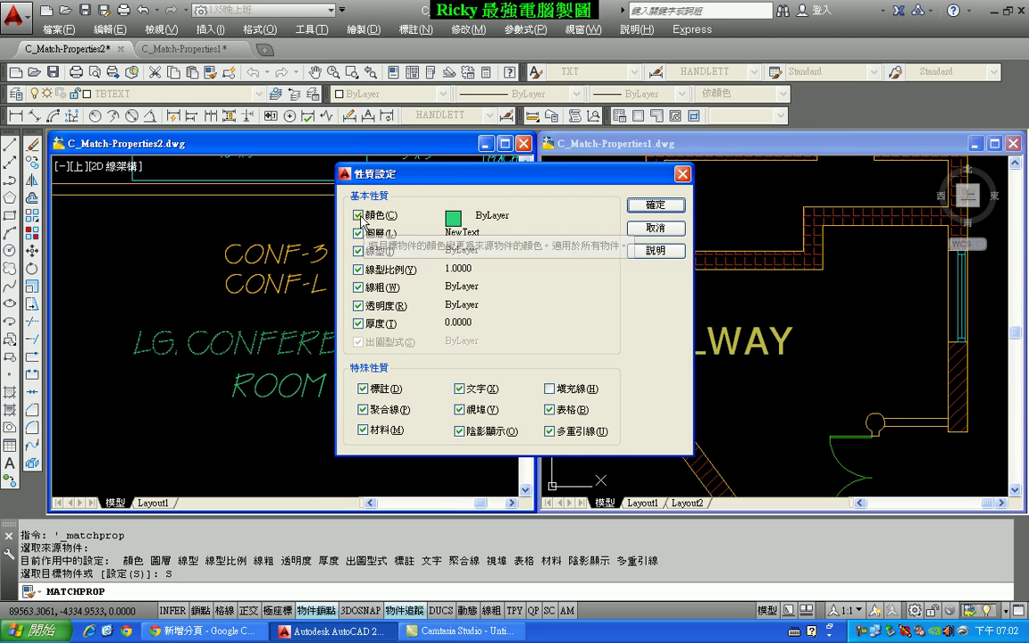
click(397, 215)
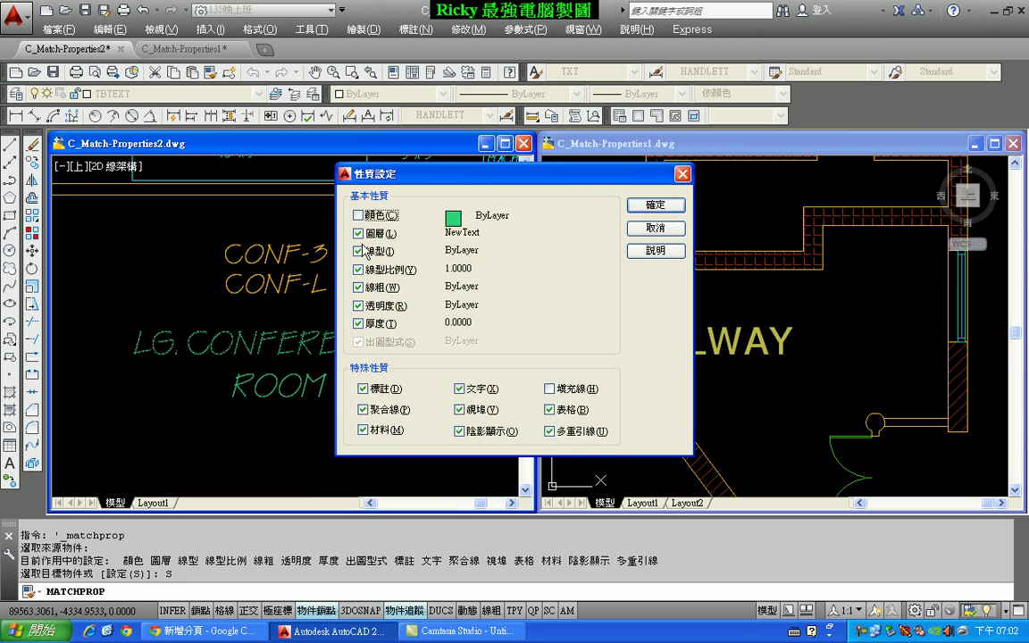
click(359, 234)
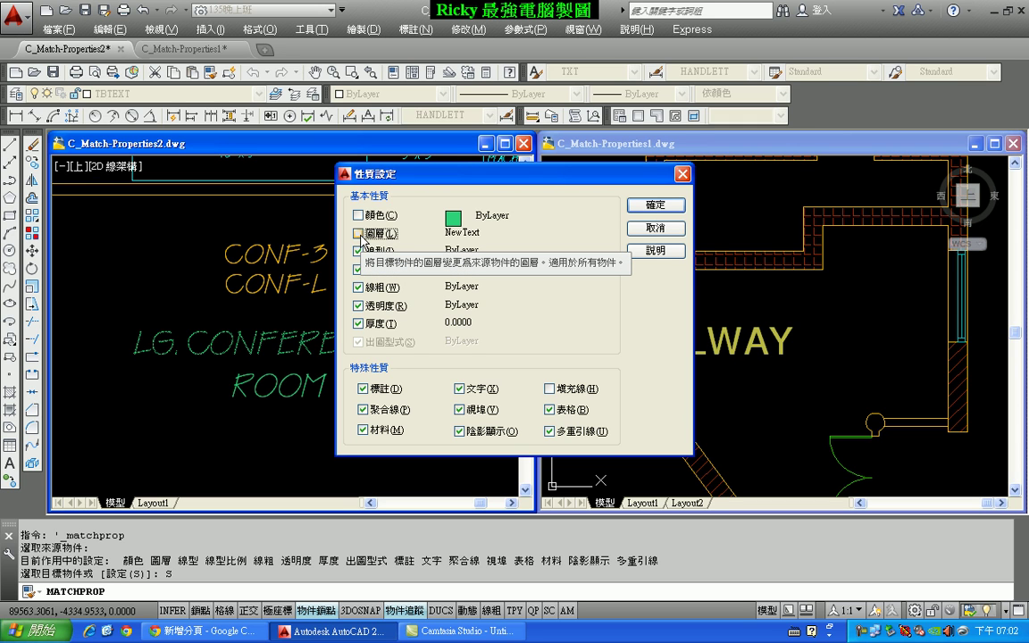
click(655, 206)
Apply the conference-room text style to HALLWAY, GUEST and BATH, keeping their own colours.
click(713, 403)
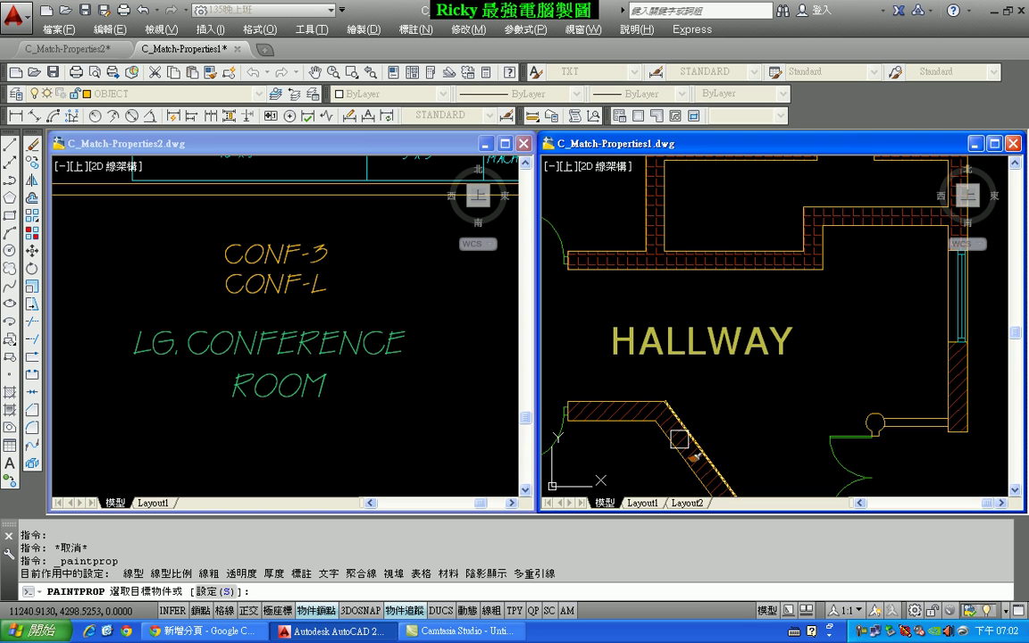
click(734, 345)
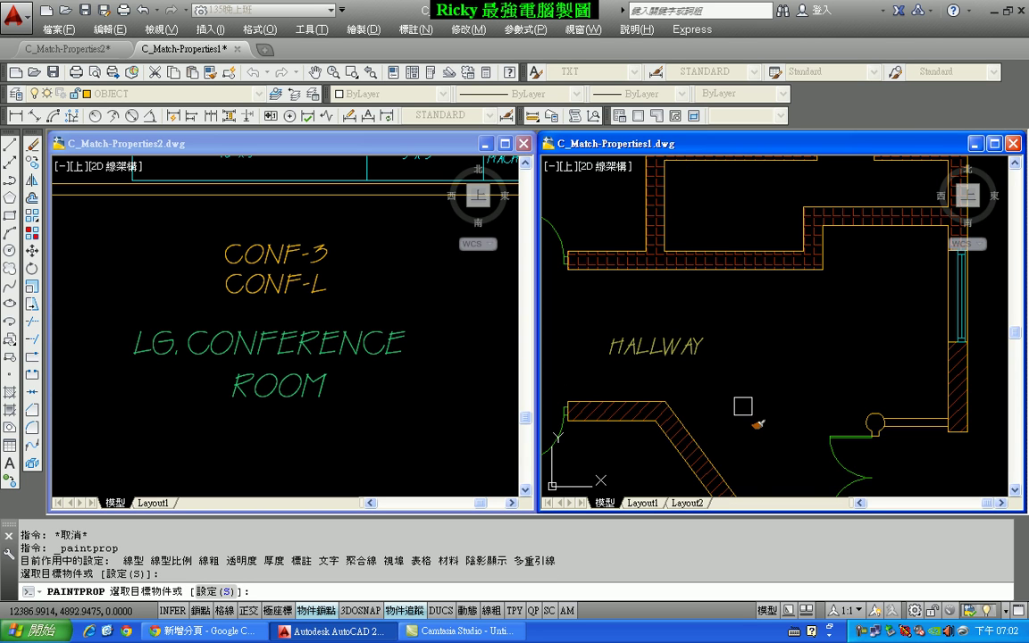
scroll(743, 396, down, 3)
scroll(695, 367, up, 2)
scroll(696, 386, up, 1)
scroll(713, 394, up, 1)
click(699, 347)
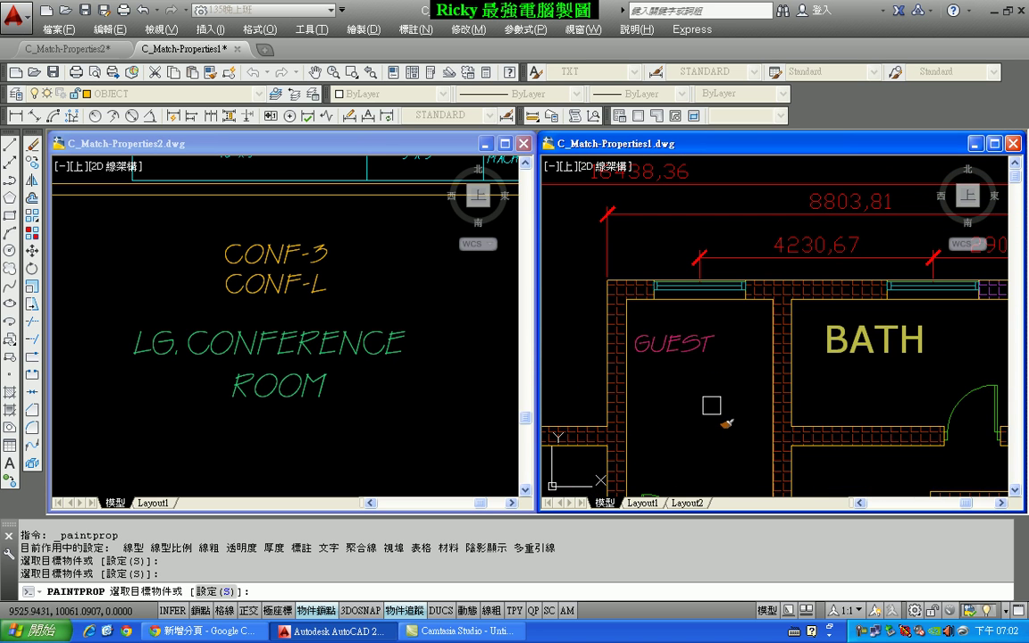
mouse_move(703, 420)
middle_down()
mouse_move(717, 340)
mouse_move(590, 360)
middle_up()
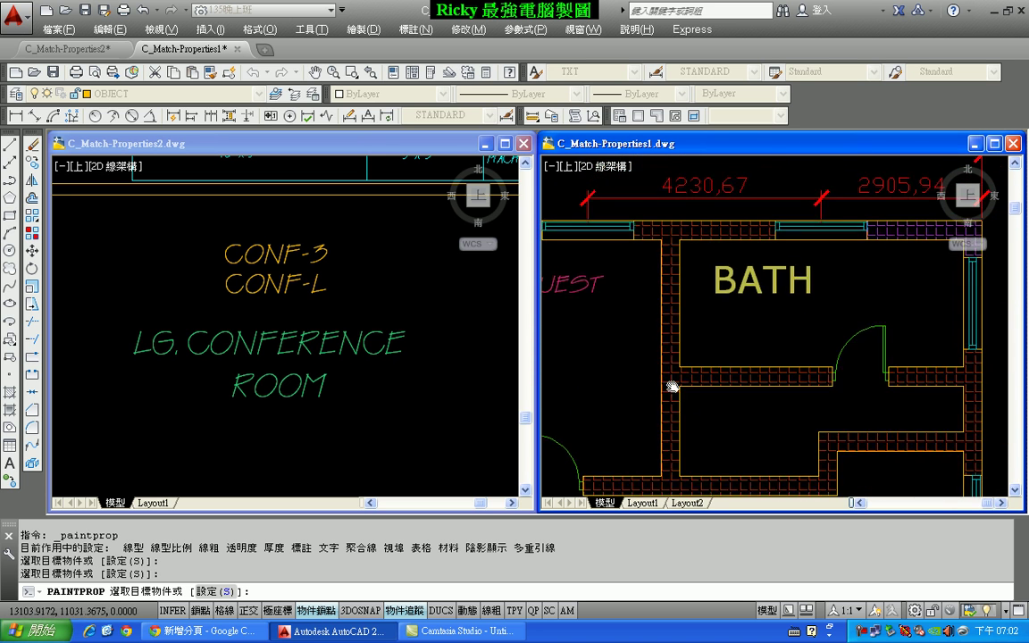
click(746, 283)
scroll(748, 308, down, 2)
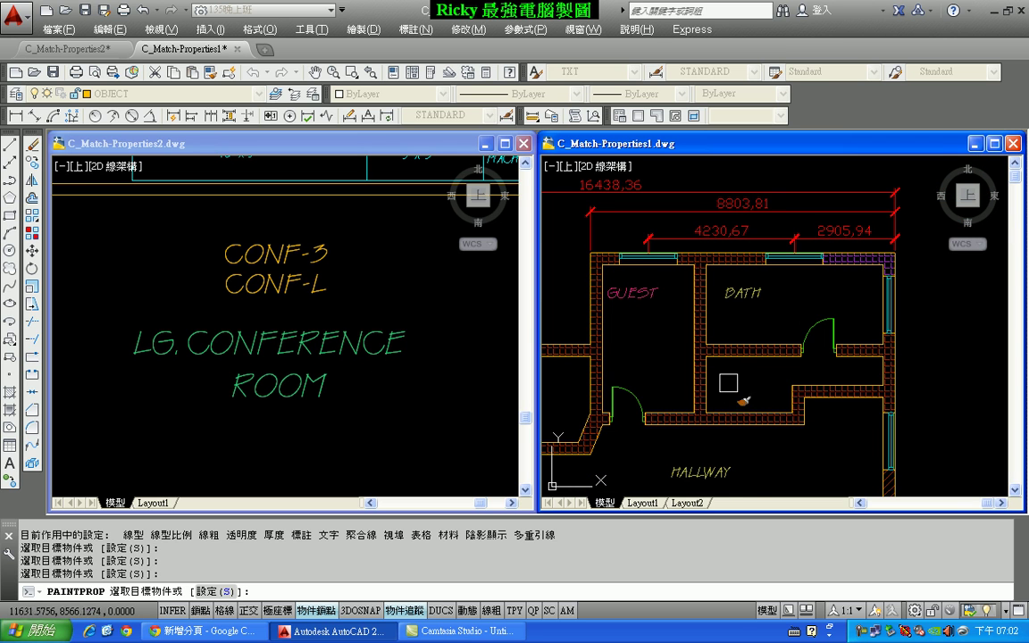
middle_drag(693, 377, 739, 337)
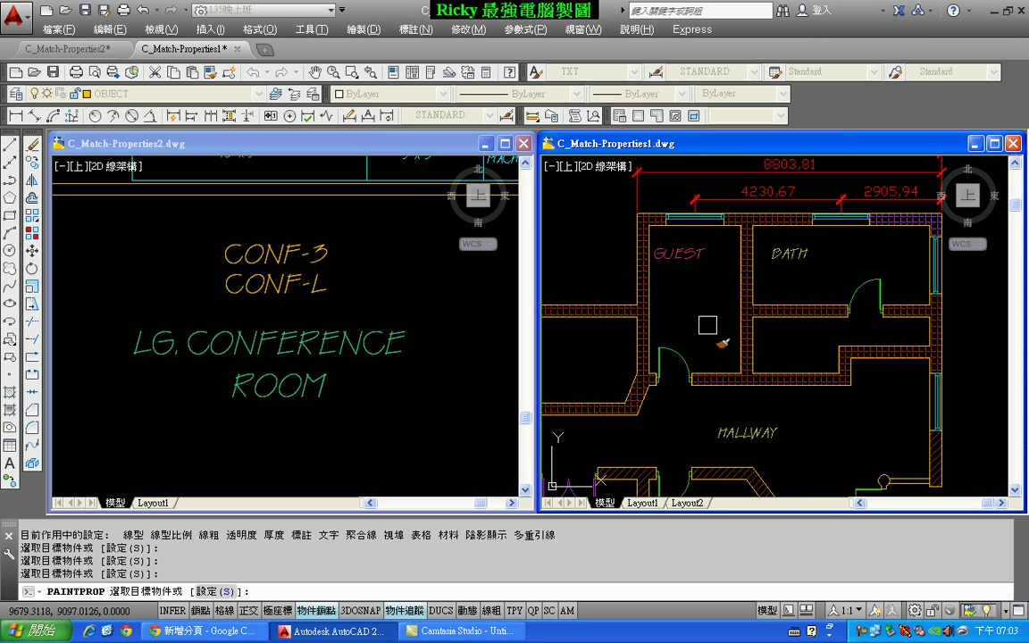
key(Escape)
key(Escape)
middle_drag(652, 379, 685, 330)
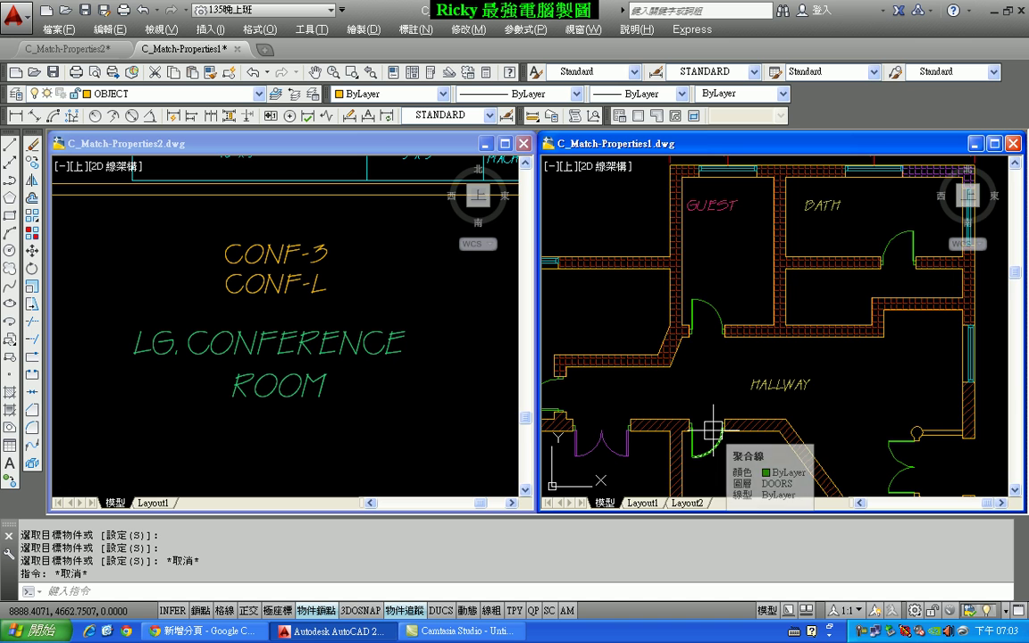
middle_drag(683, 381, 710, 415)
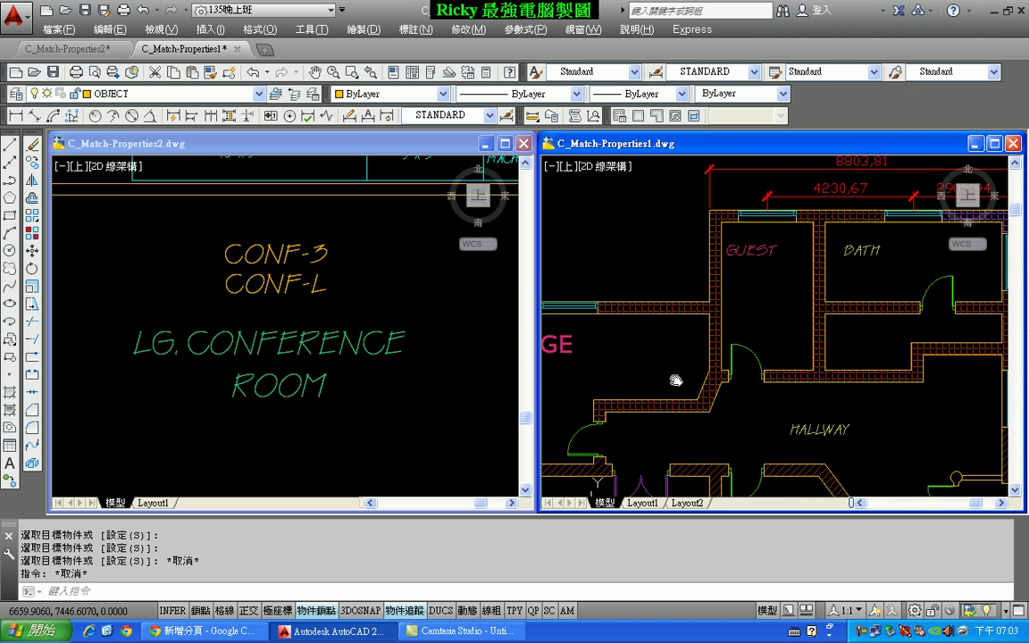